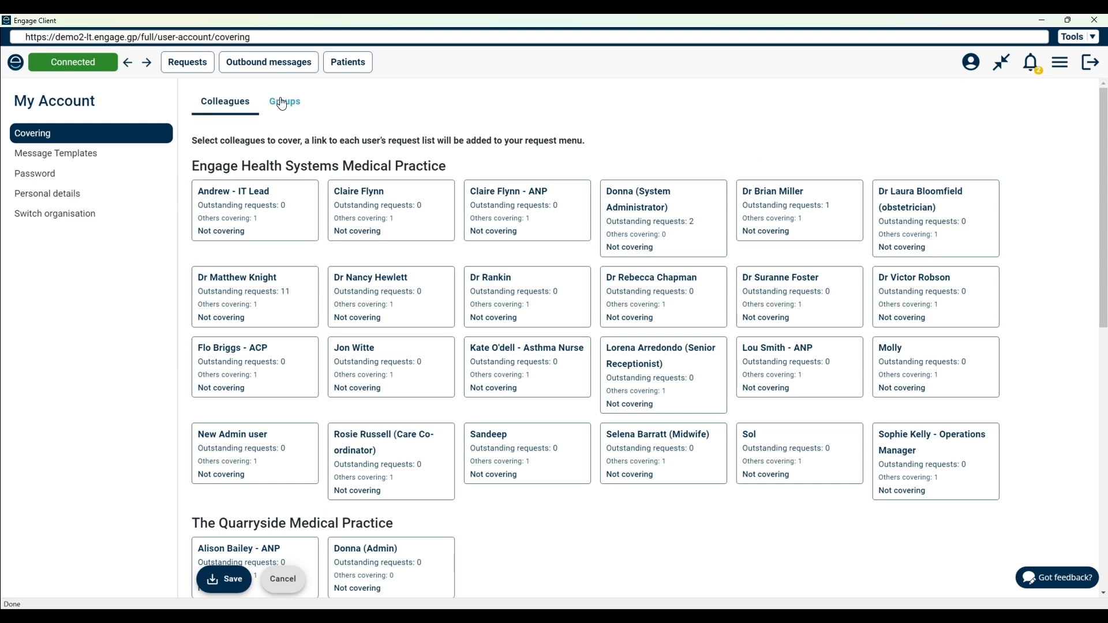
Review the groups available for covering at each practice in the account's covering settings
click(285, 101)
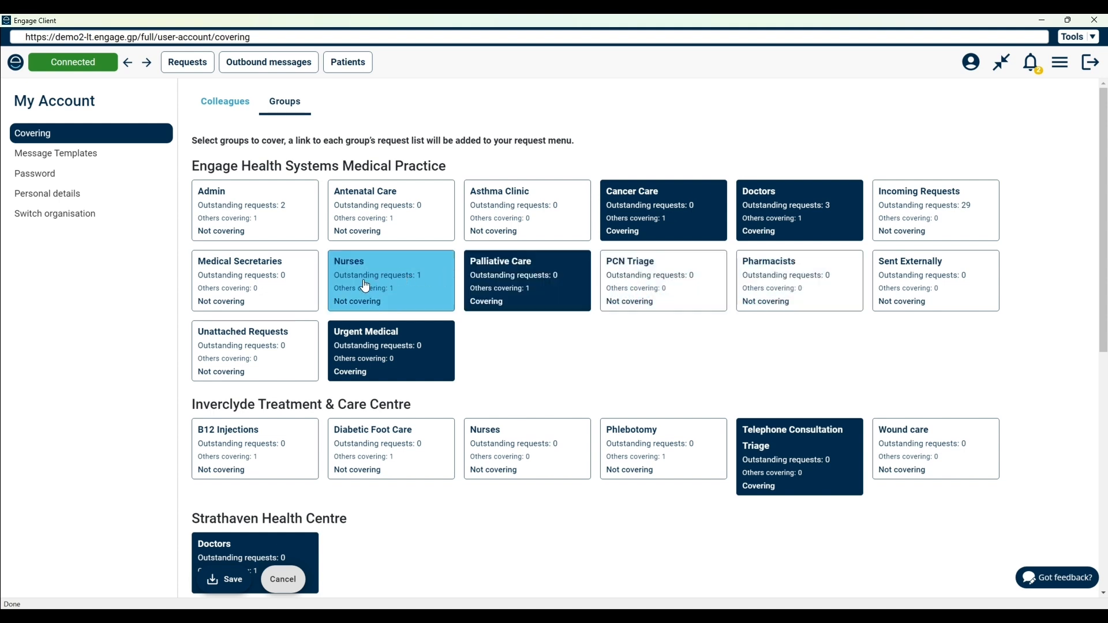
drag(1102, 230, 1102, 315)
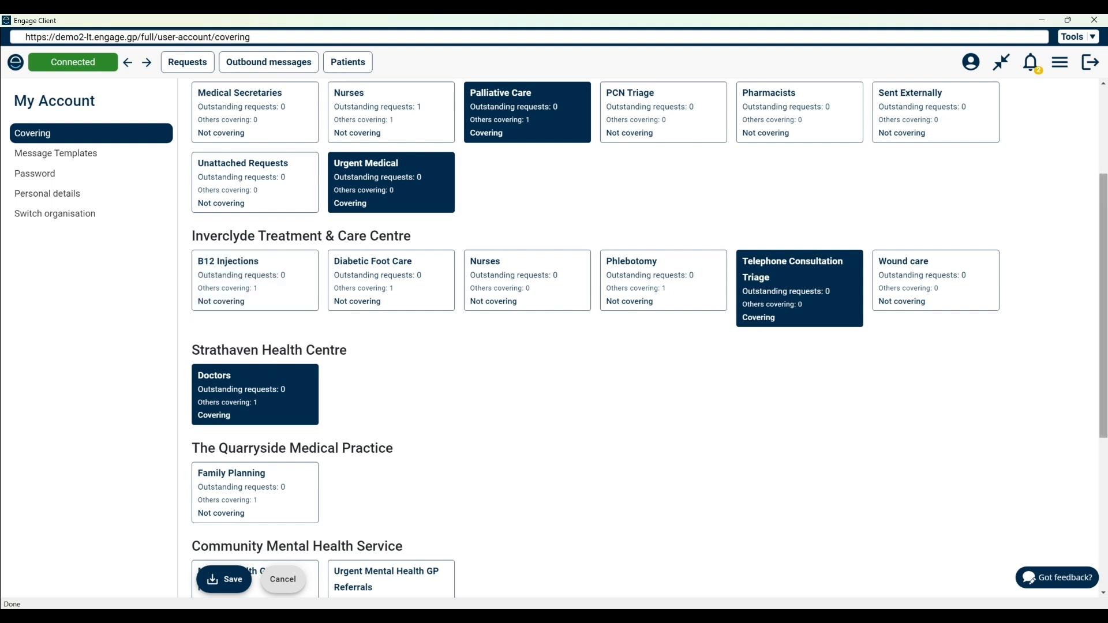
scroll(566, 277, down, 3)
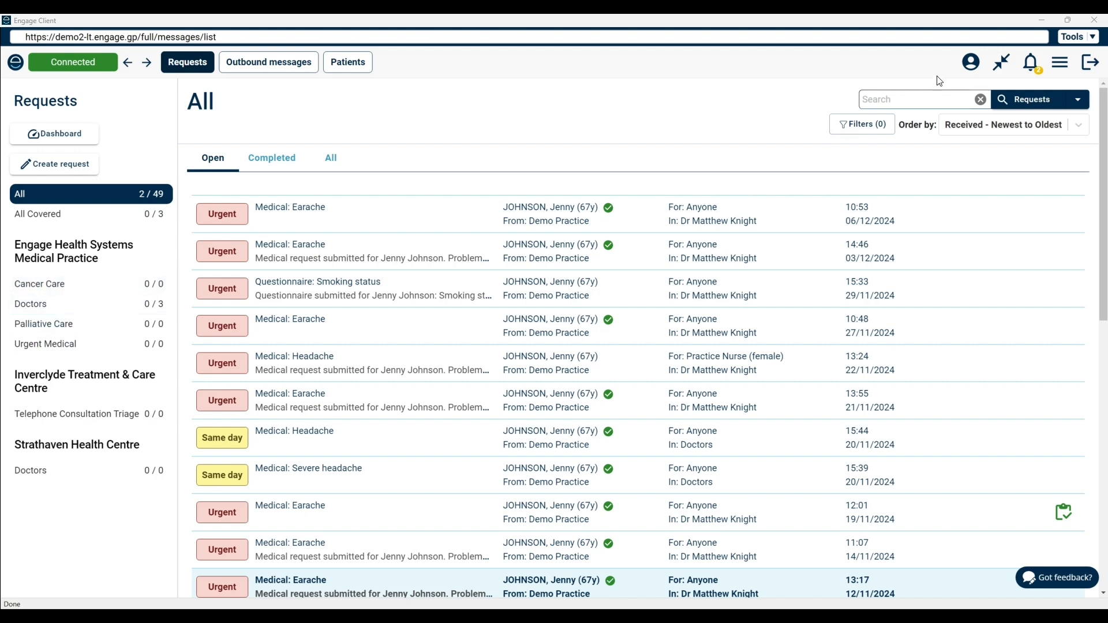
click(973, 62)
click(286, 106)
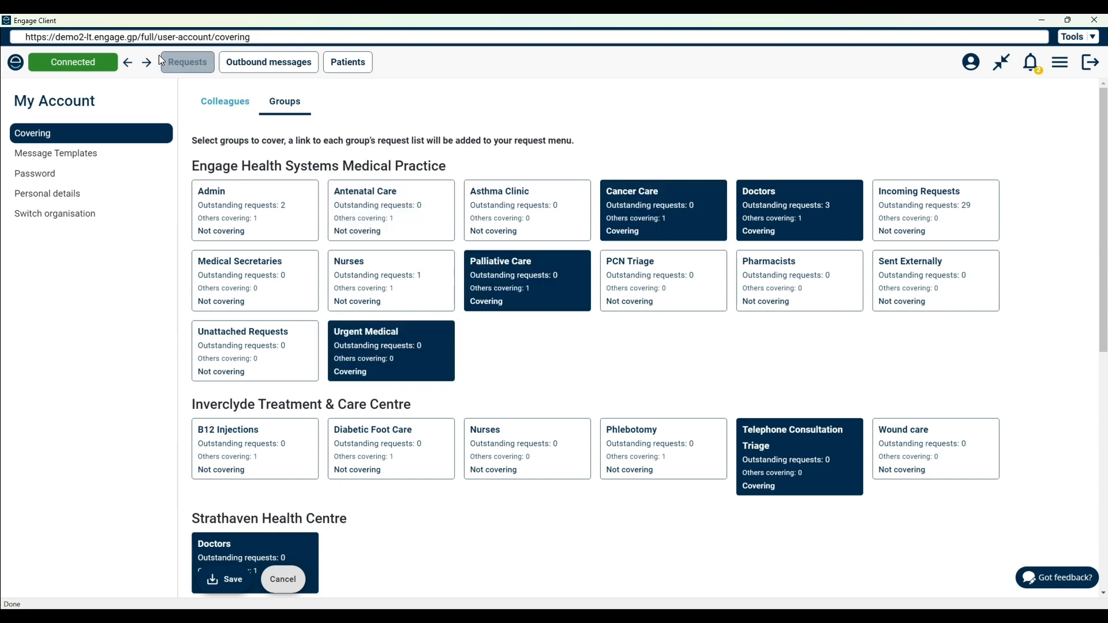
Open the newest urgent Earache request from the request list and review its priority, status and patient contact options
click(182, 64)
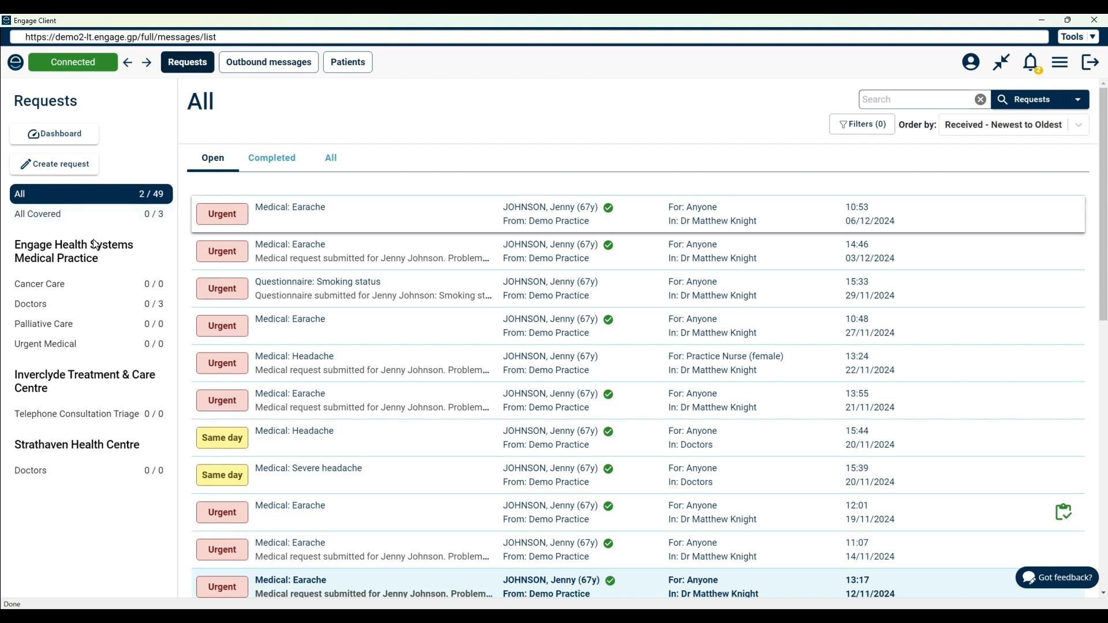
click(241, 230)
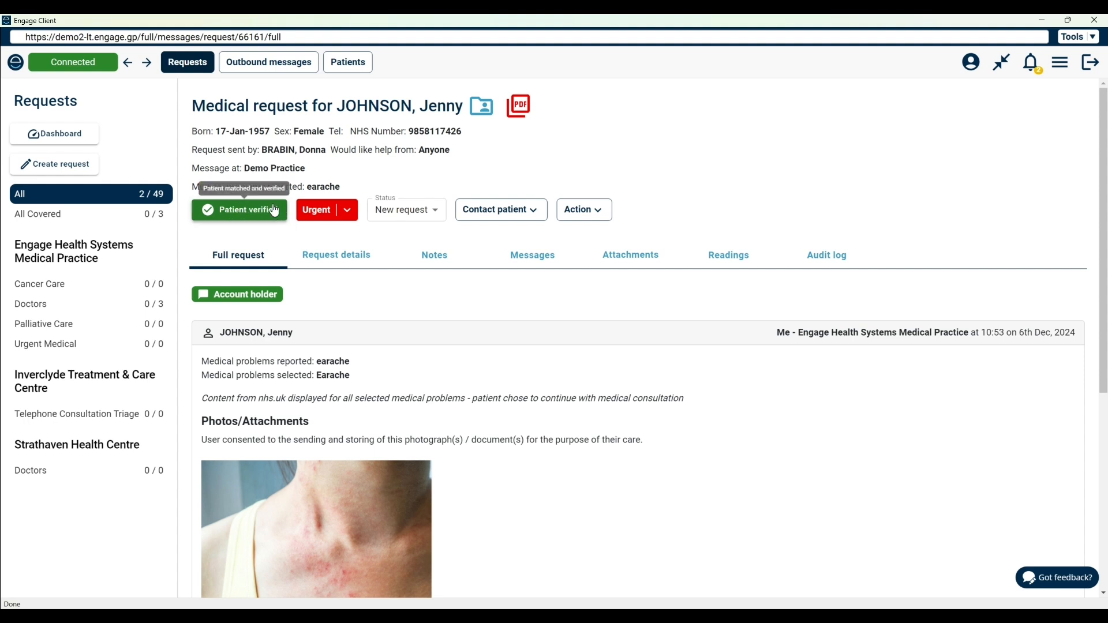
click(348, 210)
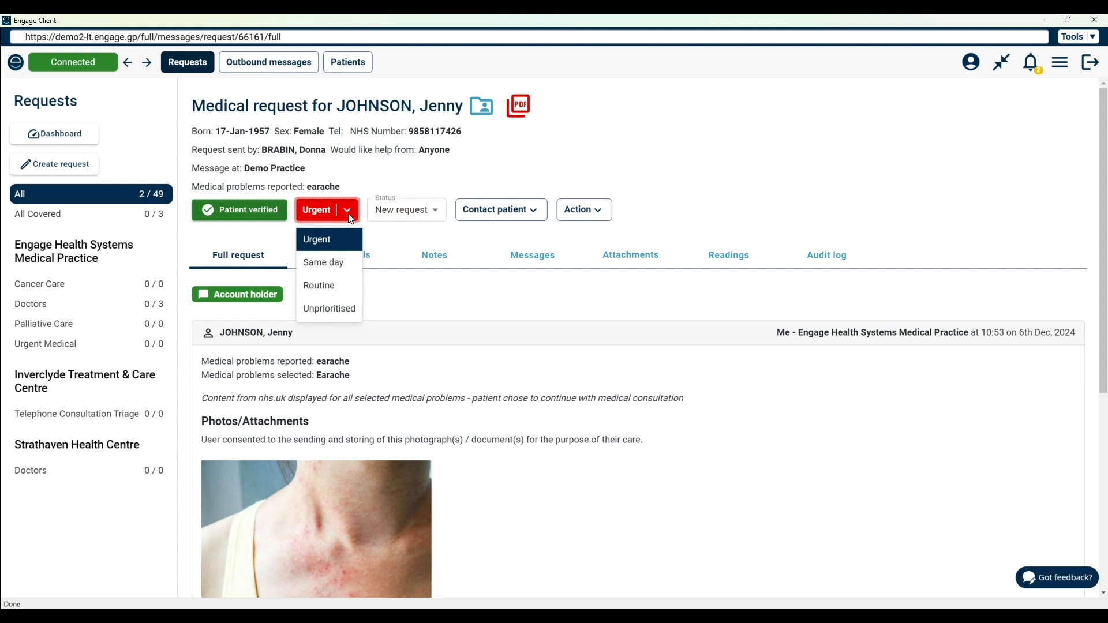
click(442, 213)
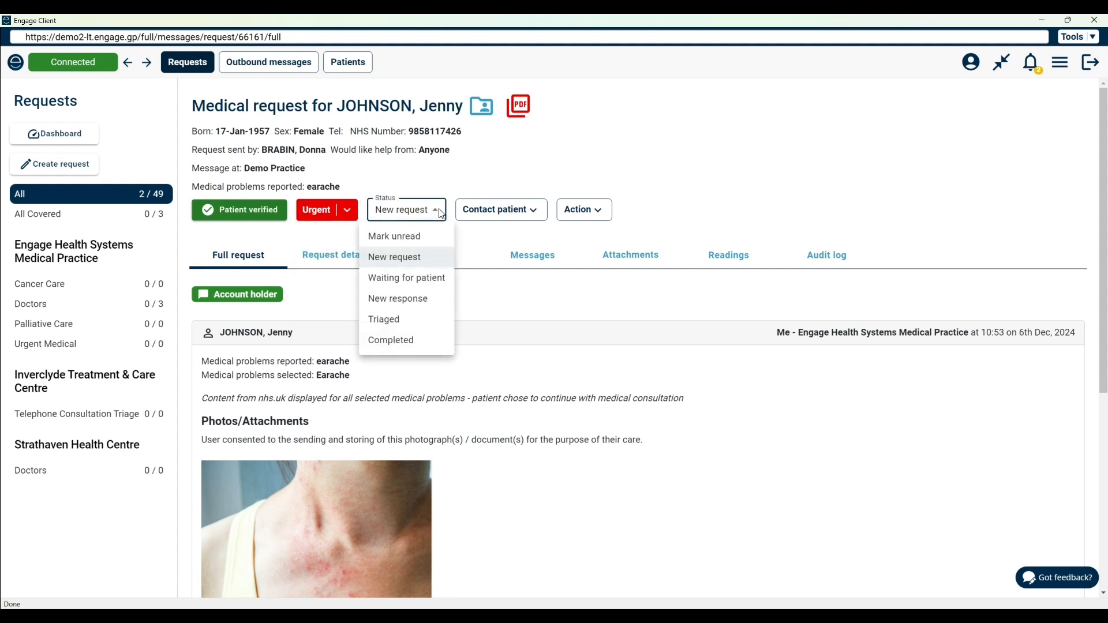
click(530, 214)
click(530, 213)
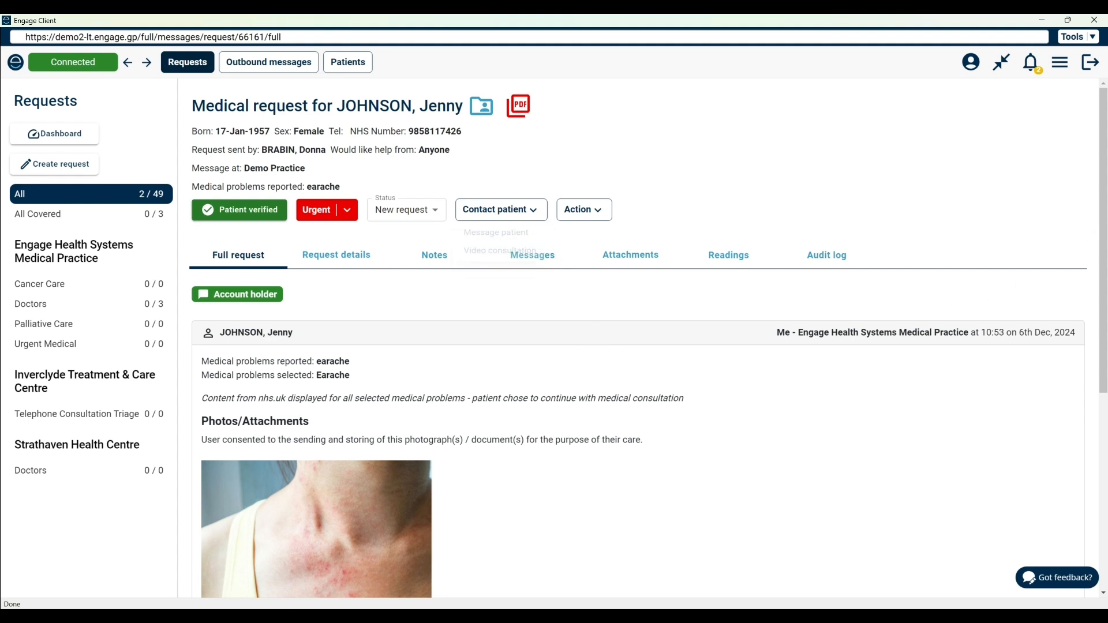
Read through the full request with its questionnaire answers, and view the request details
scroll(635, 433, down, 5)
scroll(556, 296, down, 2)
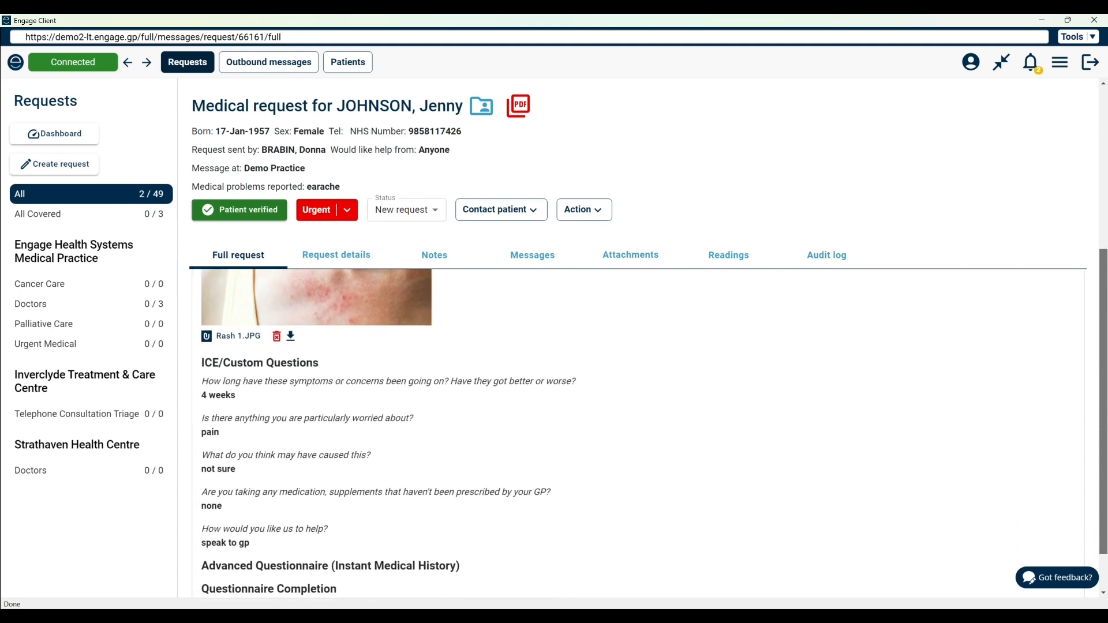
scroll(556, 296, up, 4)
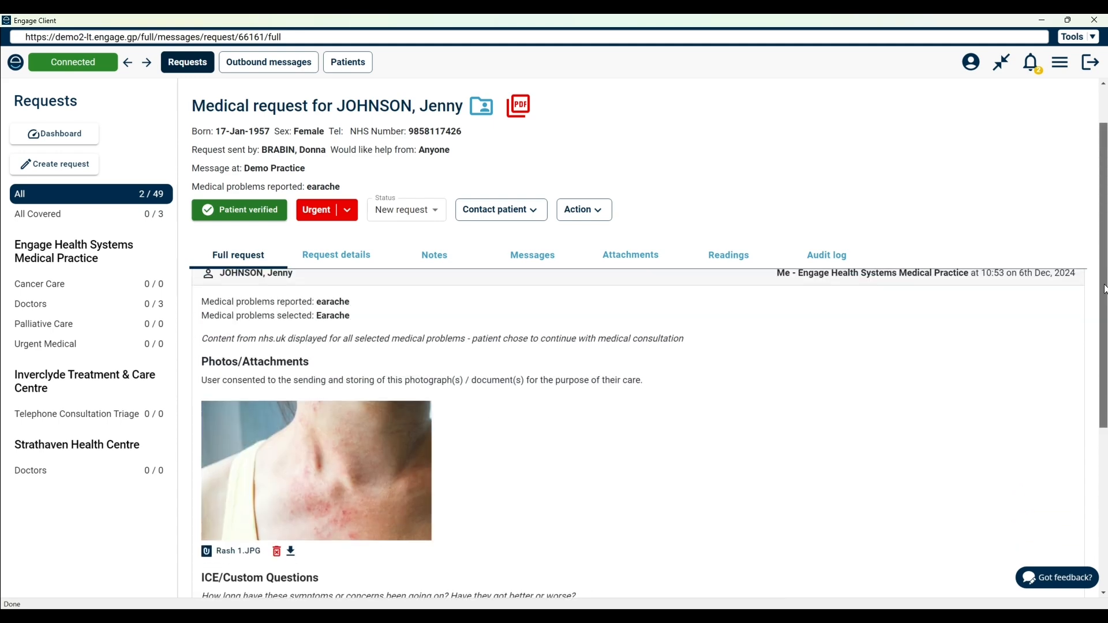
click(338, 262)
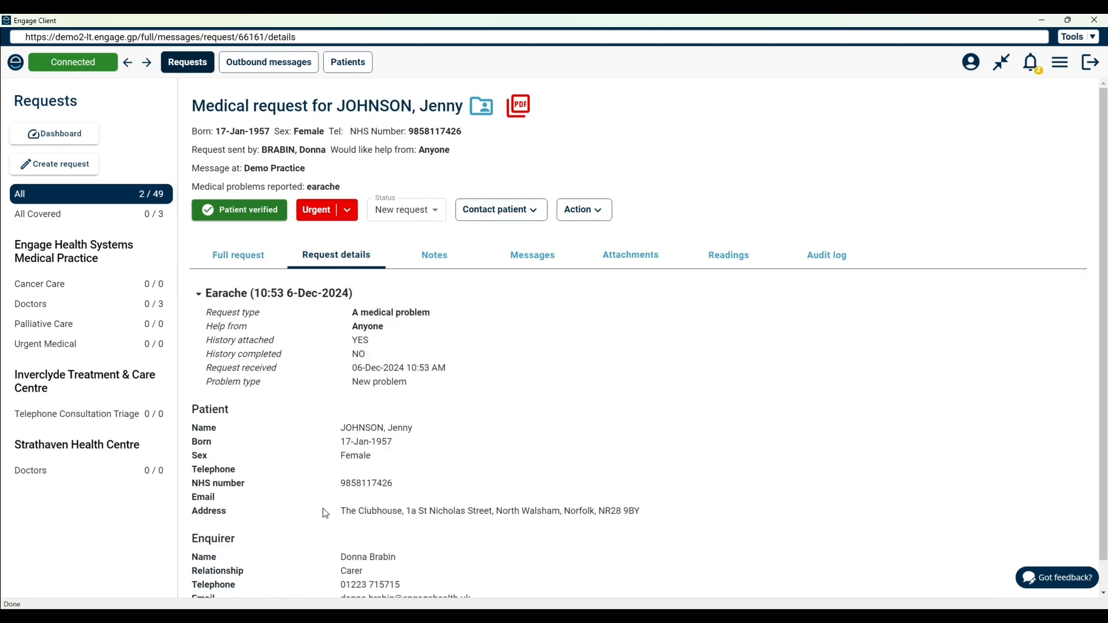
View the request's notes, bring up a blank new note form and minimise it
click(427, 258)
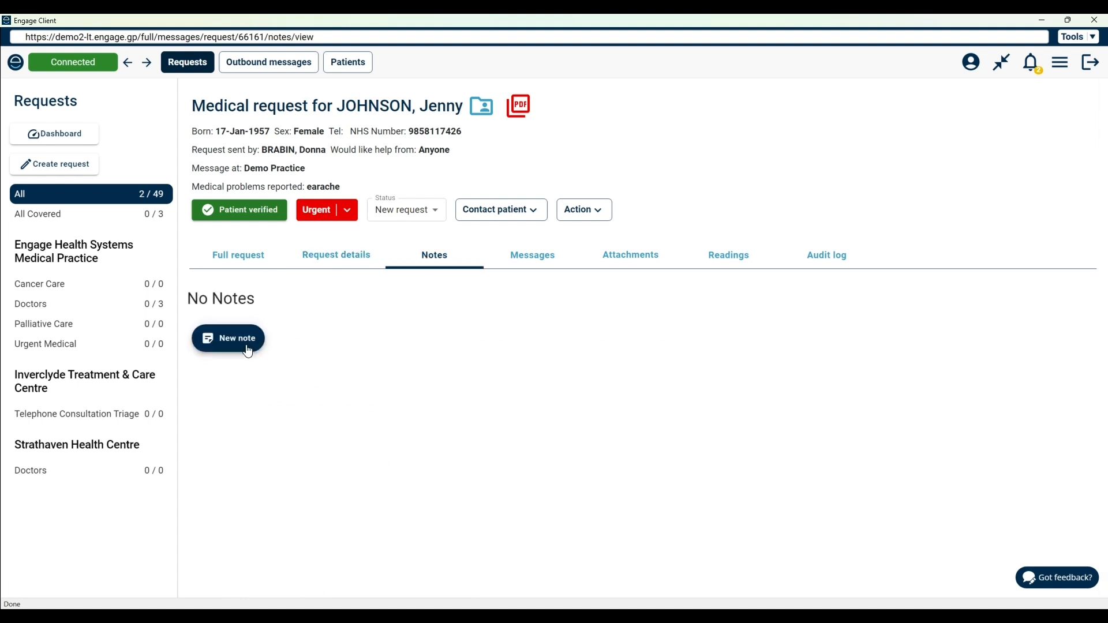
click(227, 341)
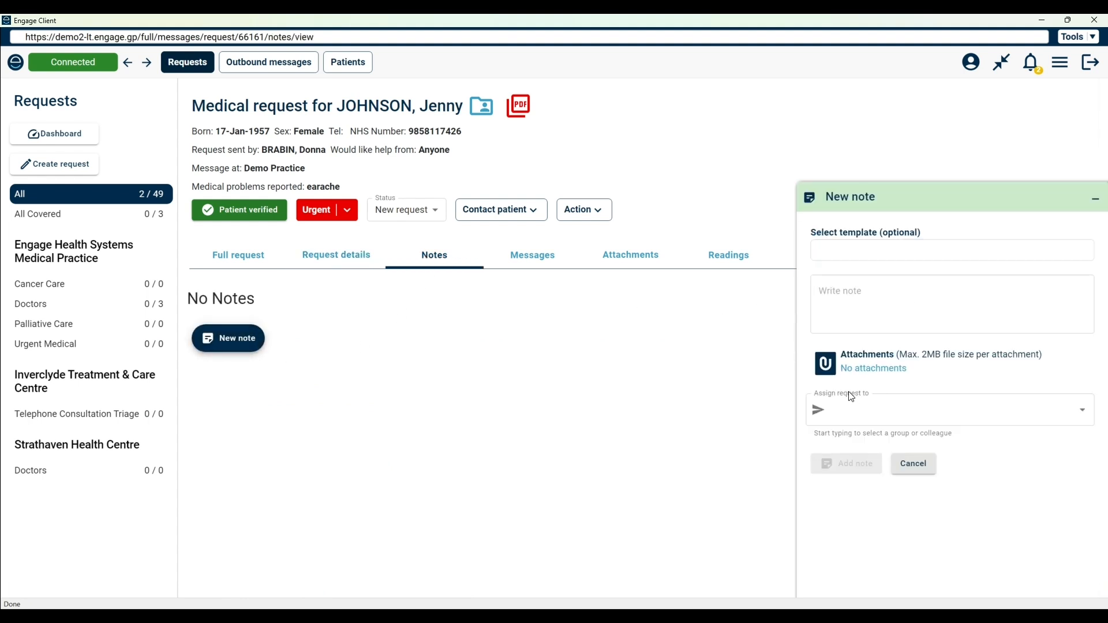
click(1095, 200)
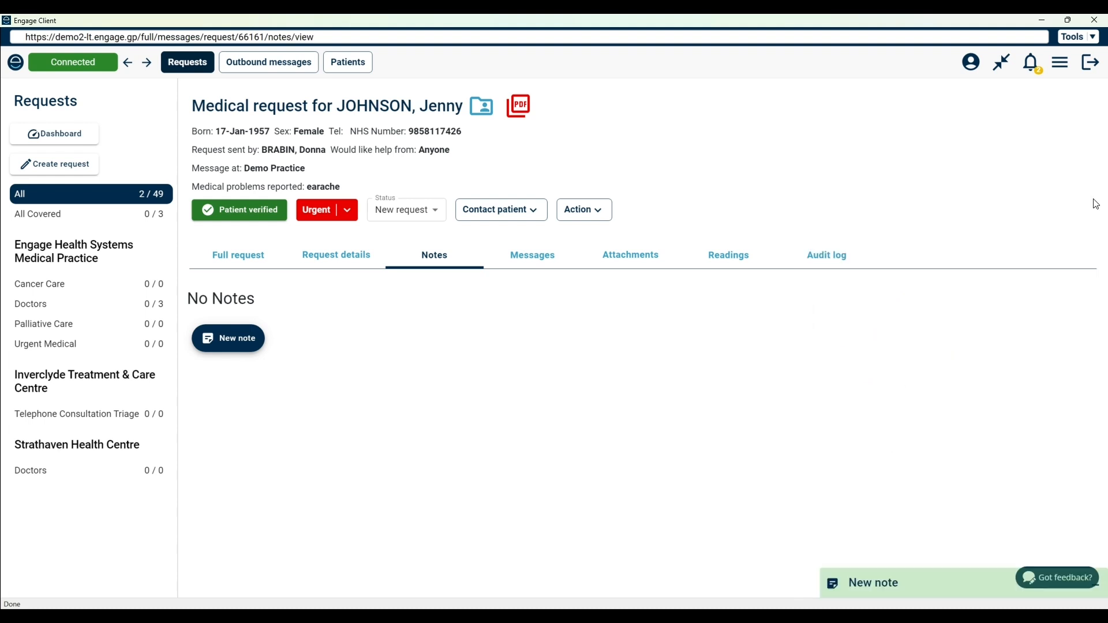
Start a new message to the carer from the request's messages and view the attachment upload options
click(535, 257)
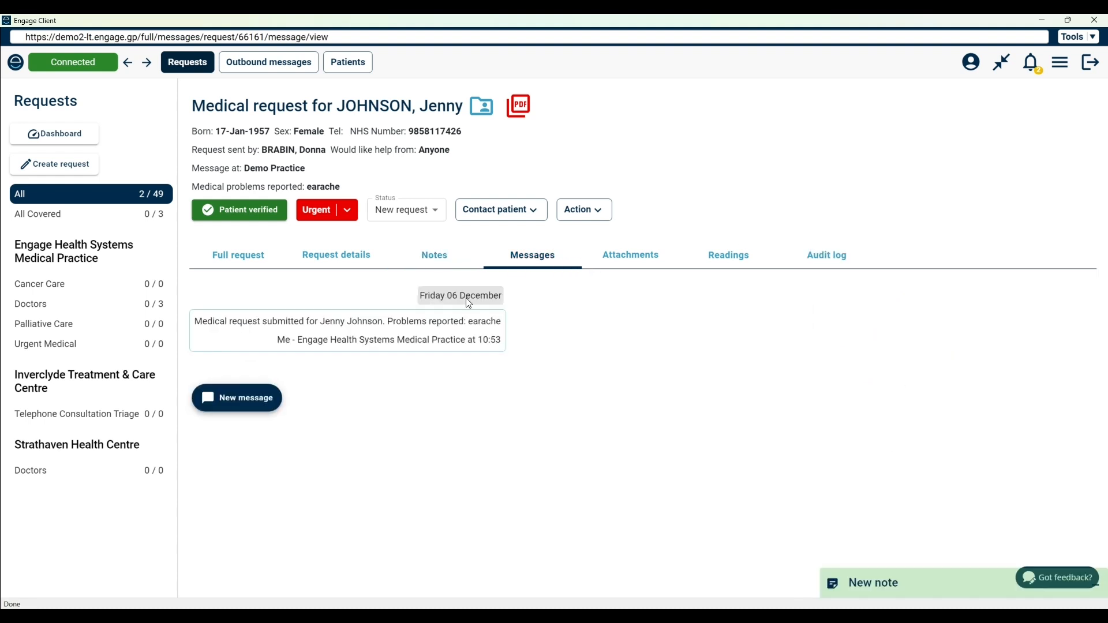
click(275, 397)
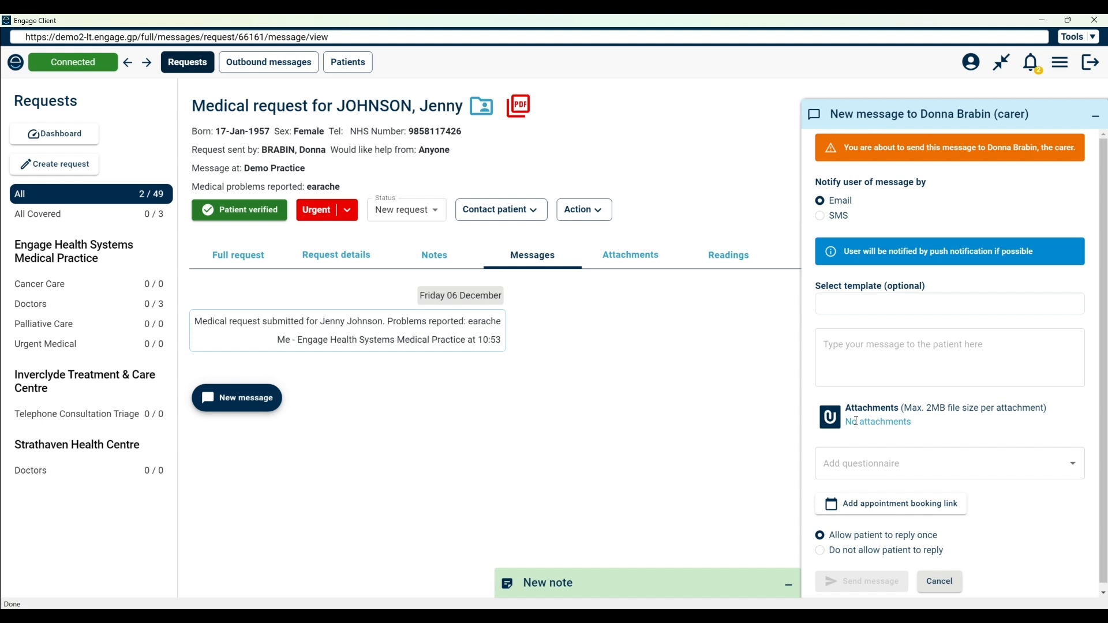
click(836, 427)
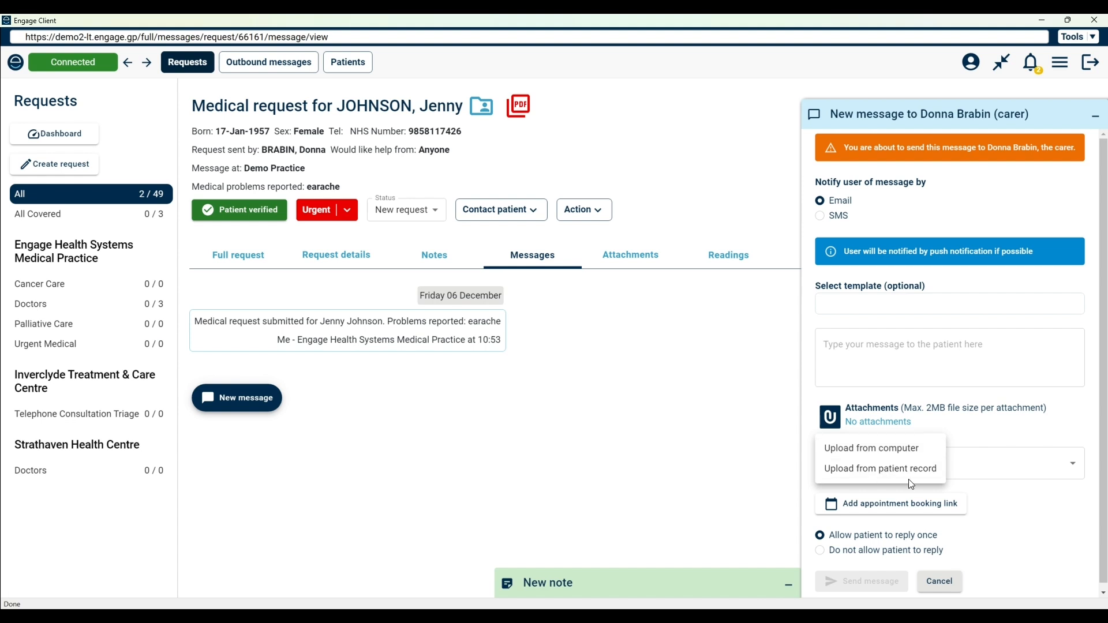
click(999, 432)
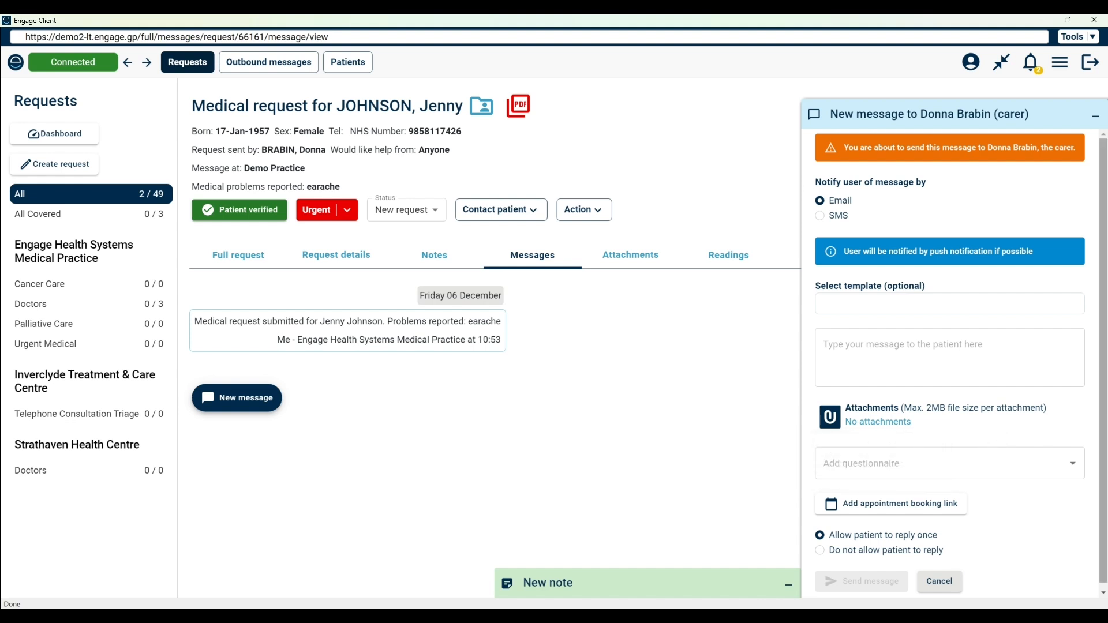
View the questionnaires that can be added to the carer's message, and minimise the message form
drag(1103, 430, 1103, 443)
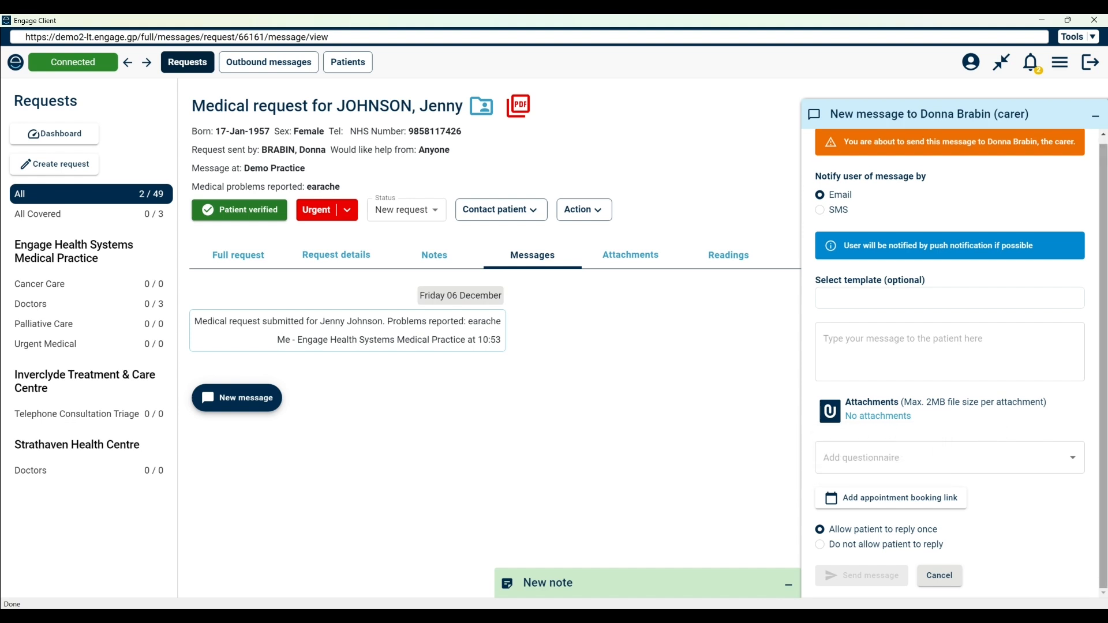
click(1034, 463)
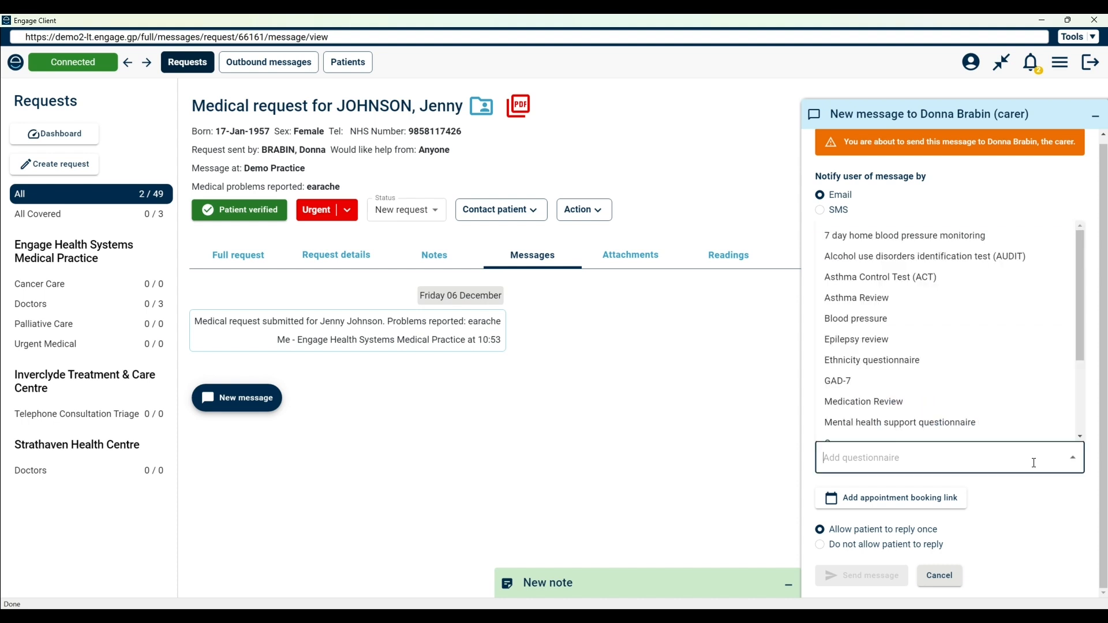
click(1040, 498)
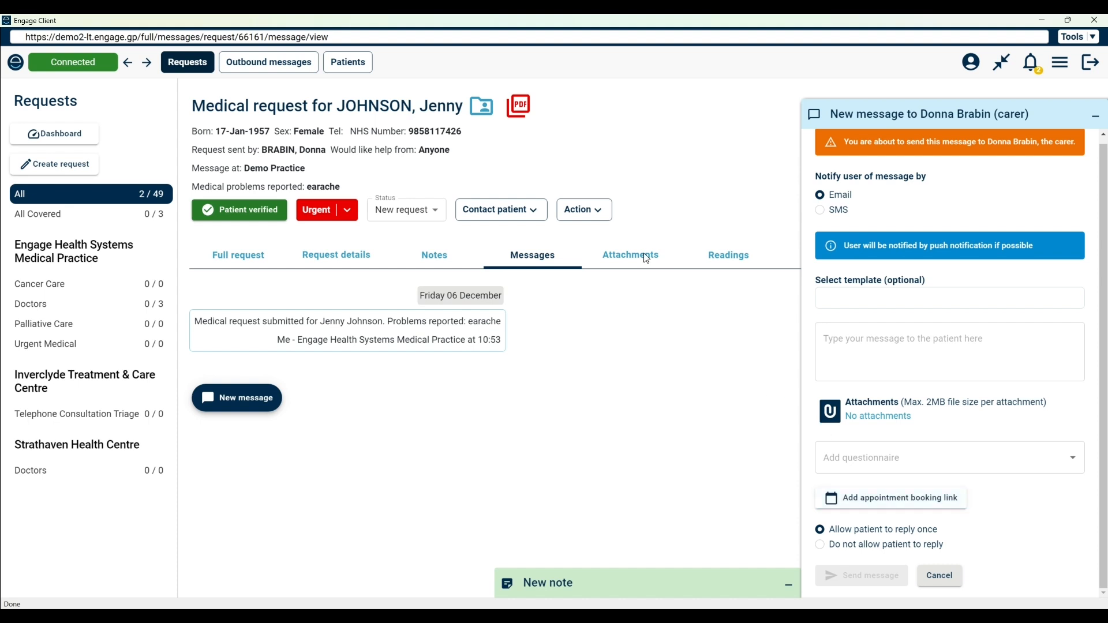
click(1095, 116)
View the request's attachments and enlarge the patient's photo Rash 1.JPG, closing it when done
click(613, 258)
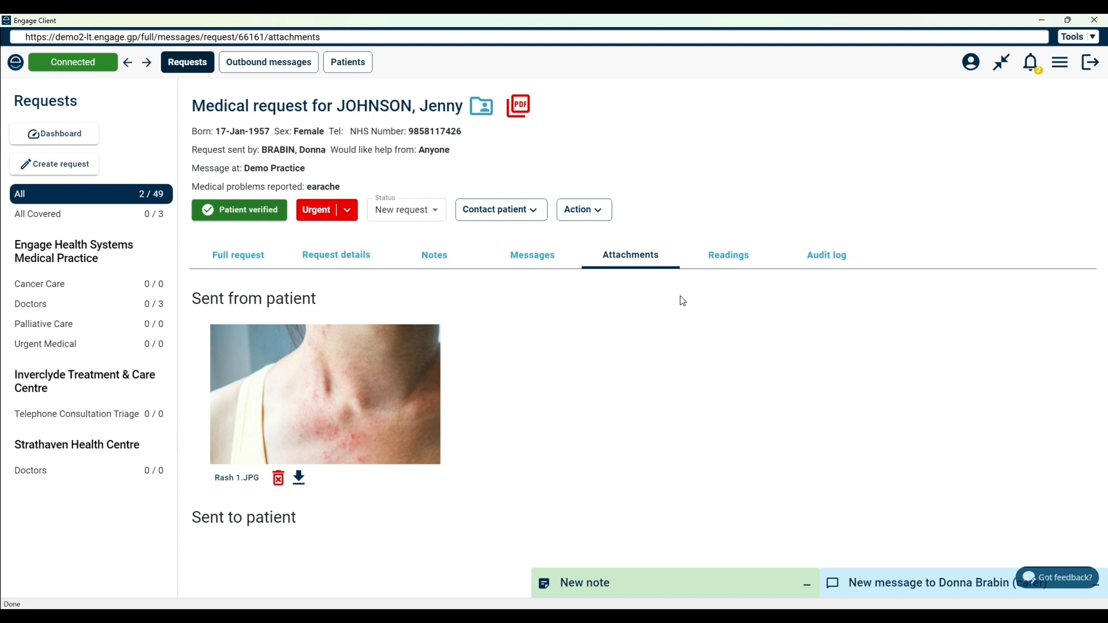
click(289, 366)
click(692, 178)
Check the request's readings and its audit log
click(733, 255)
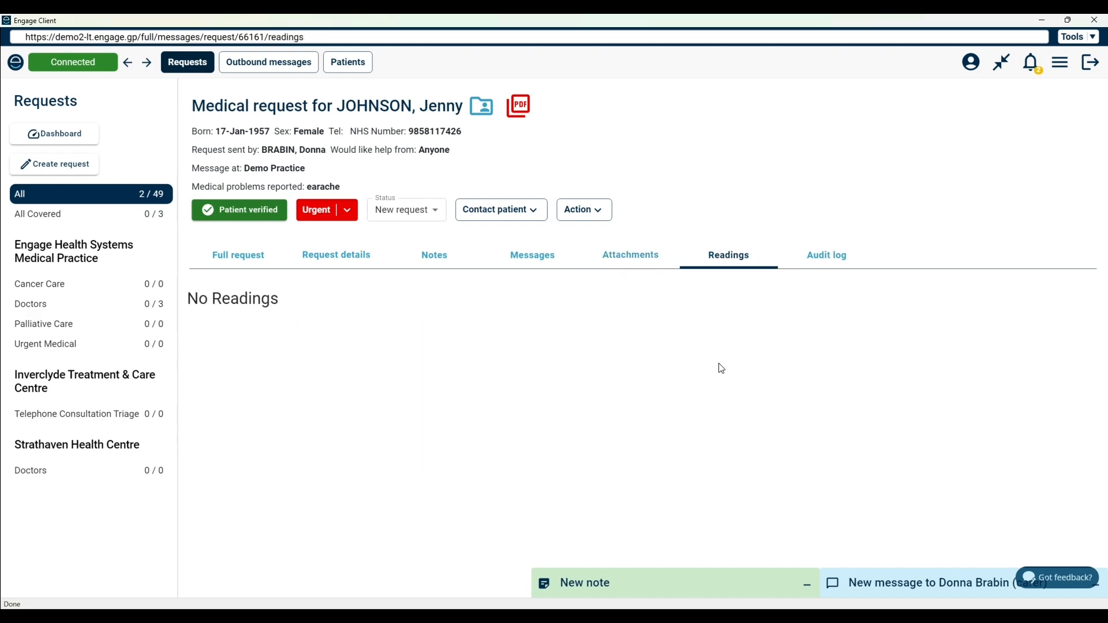
click(832, 257)
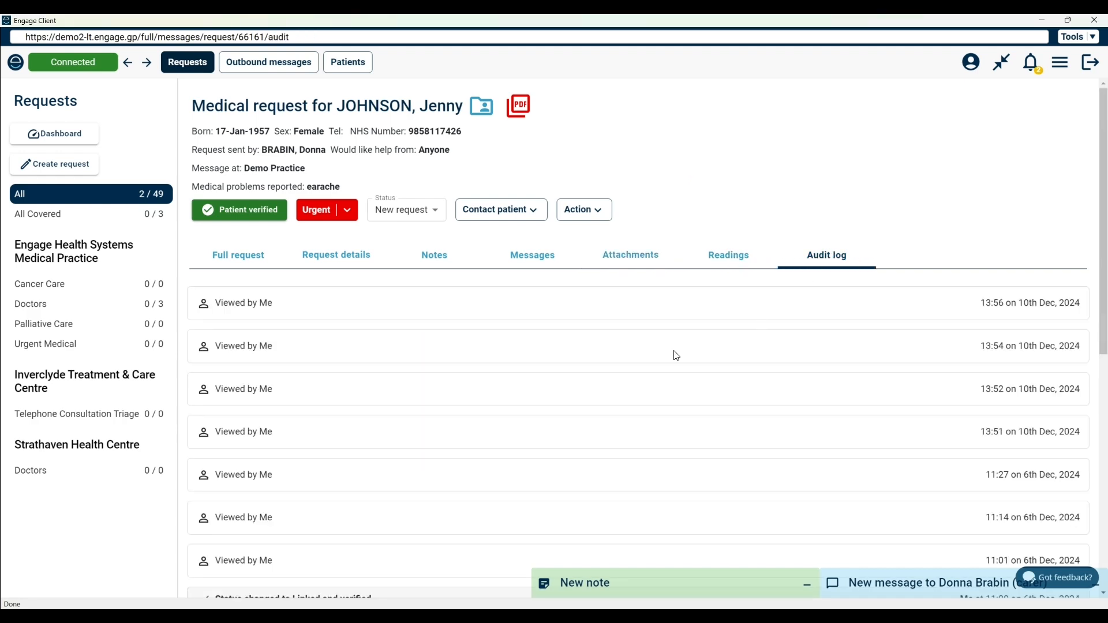
Open the request's Assign to dialog and look through the colleagues and groups it can be assigned to
click(597, 211)
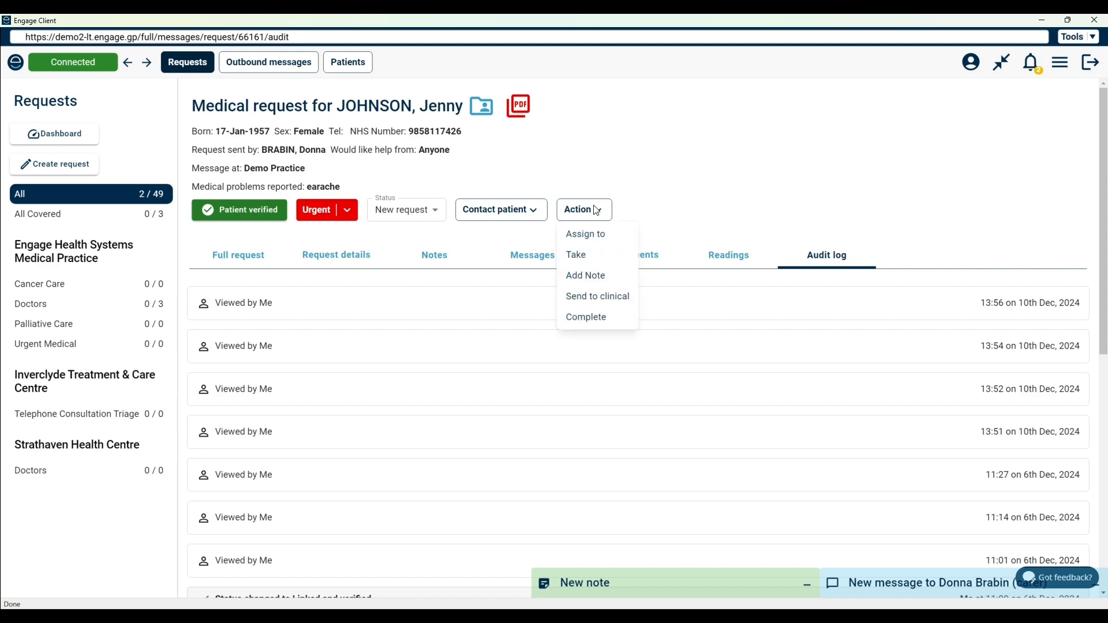
click(594, 233)
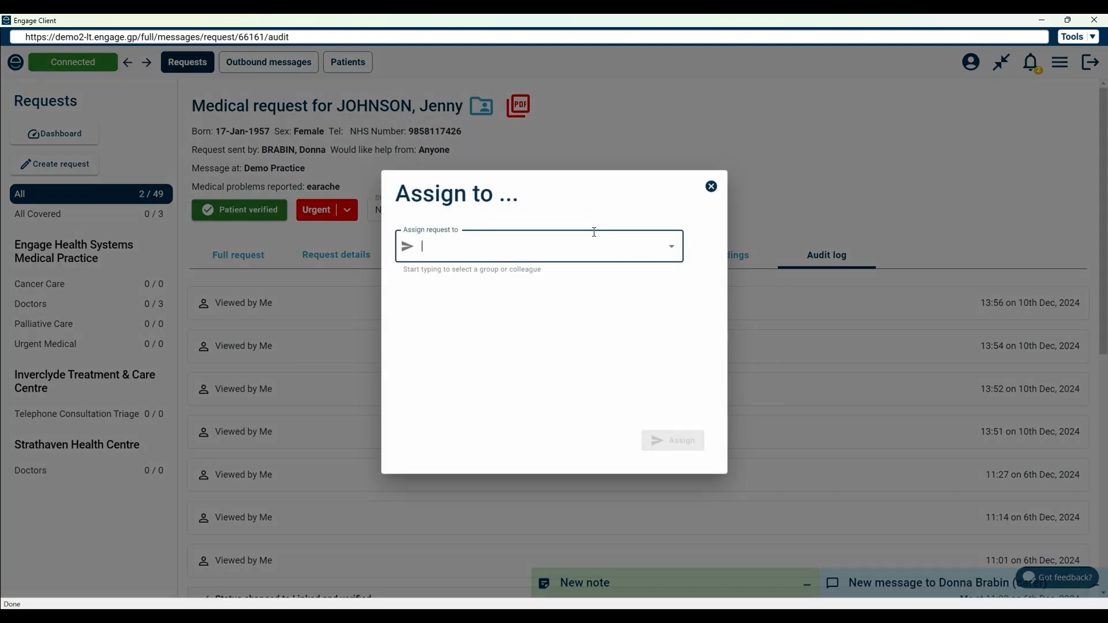
click(671, 248)
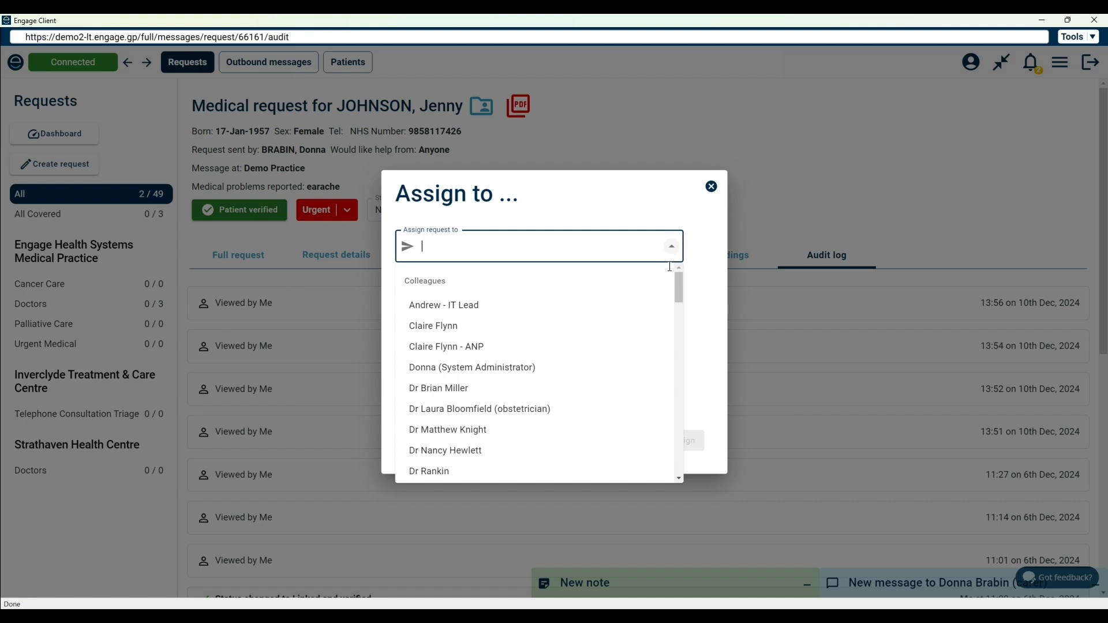
drag(680, 295, 685, 368)
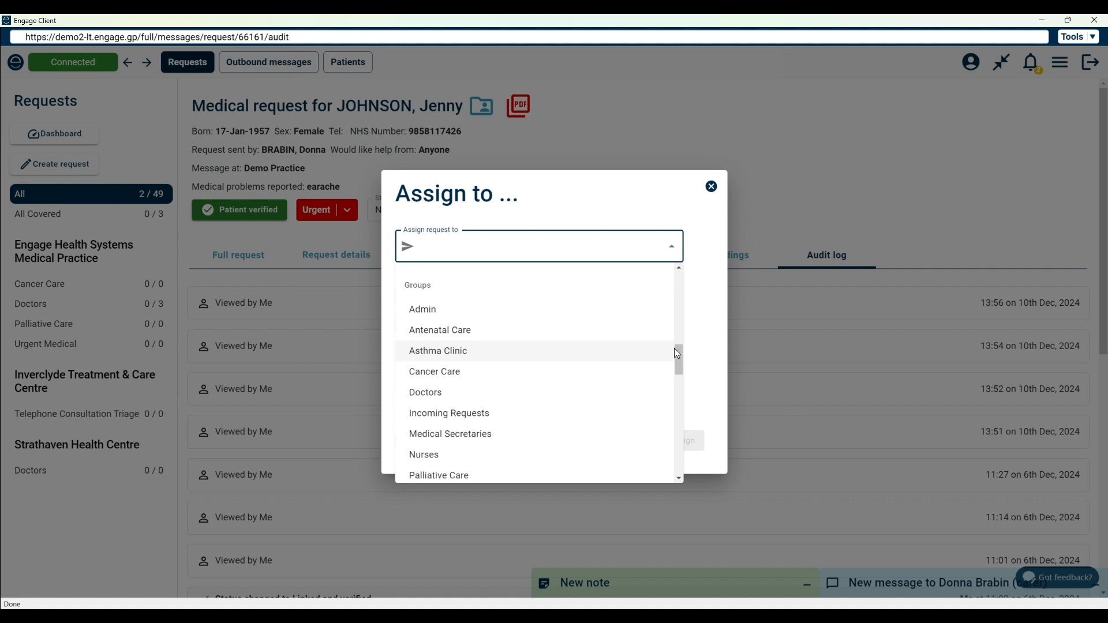
drag(679, 357, 682, 386)
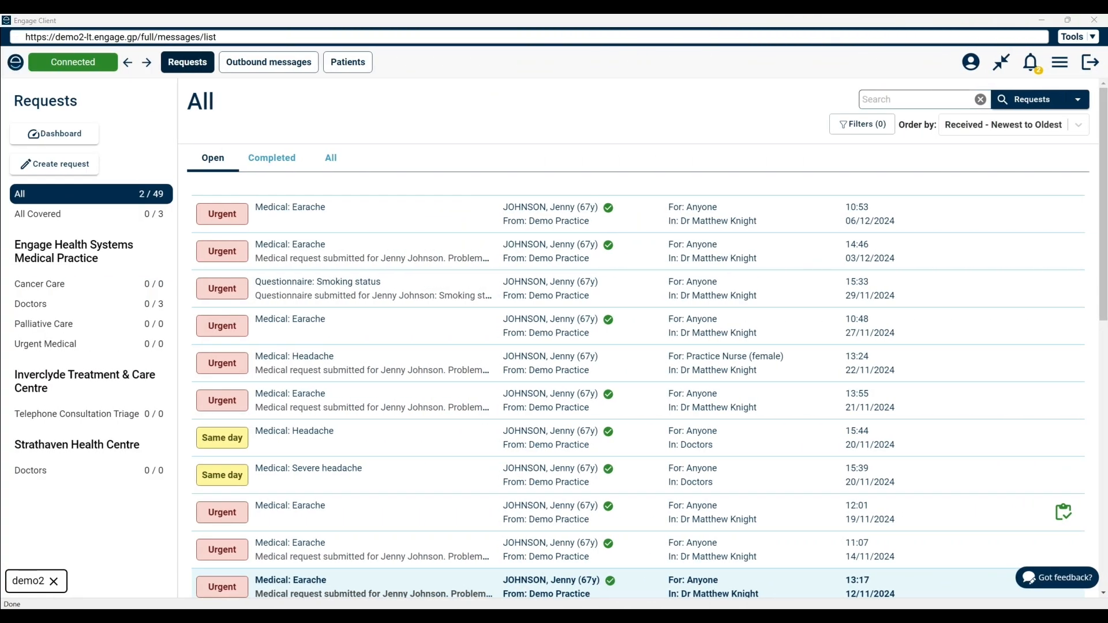
Switch from the full request list to the compact toolbar
click(1003, 69)
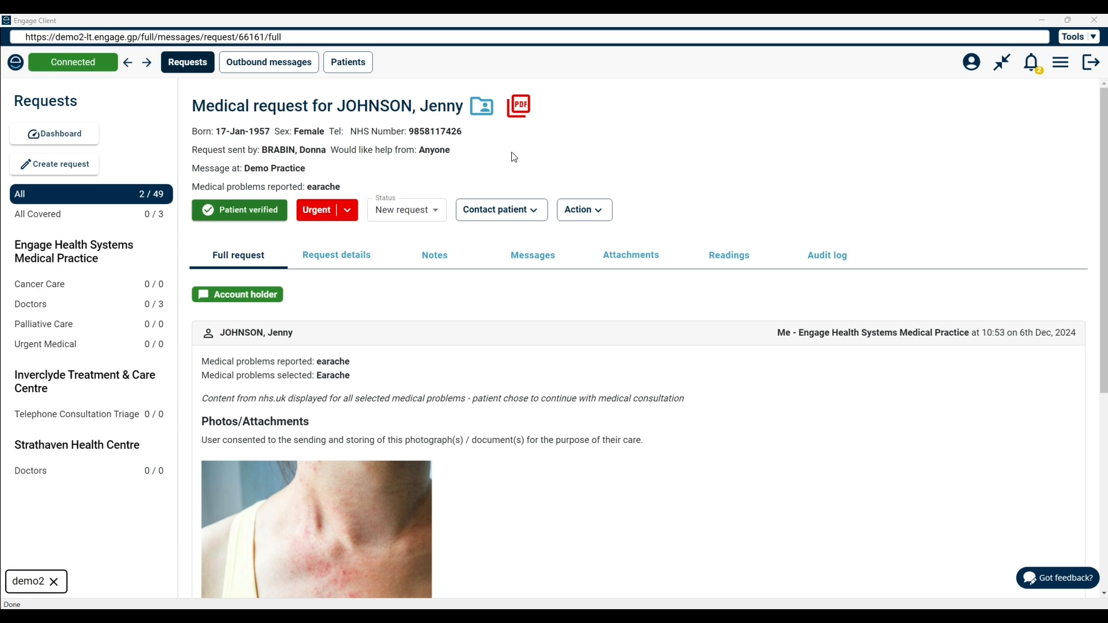
Open the Send to Clinical form for the medical request and enter "fdv" as the optional detail
click(593, 211)
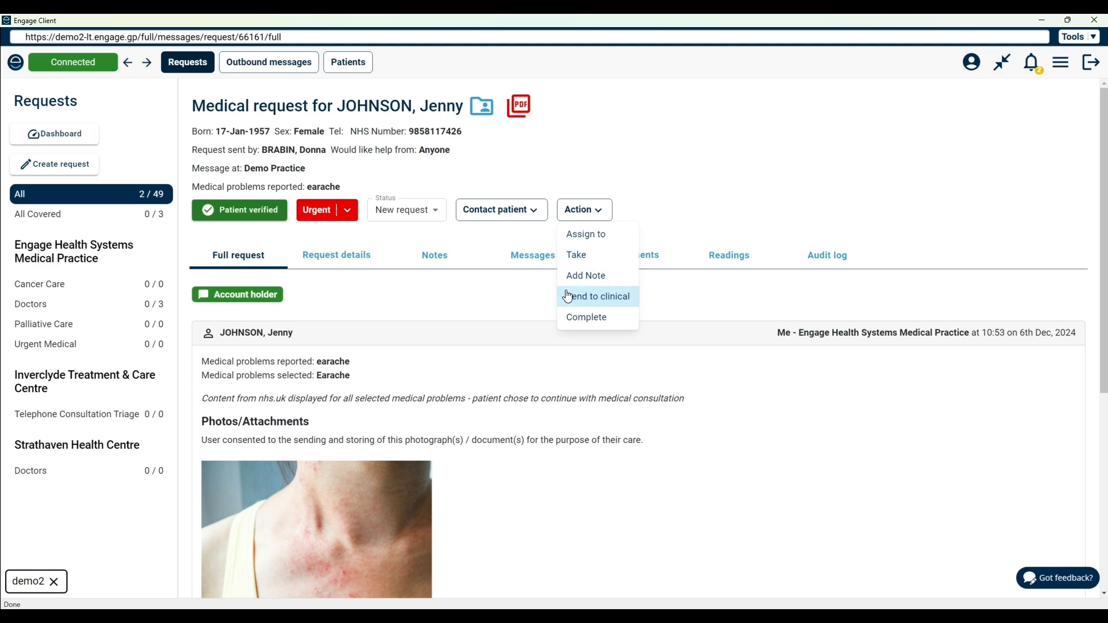
click(568, 296)
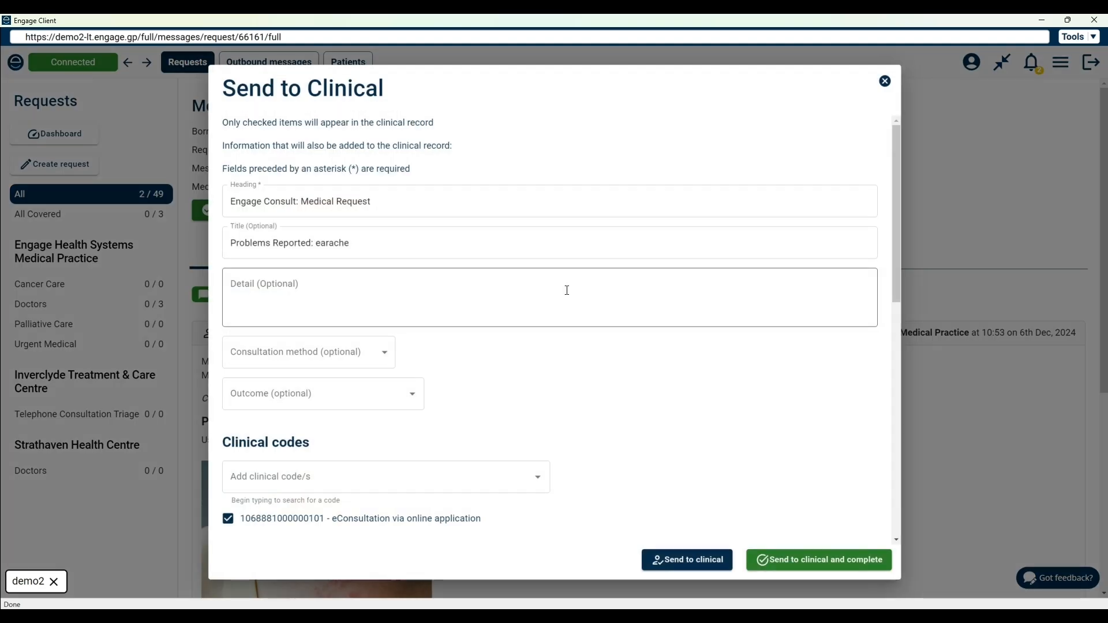
click(364, 200)
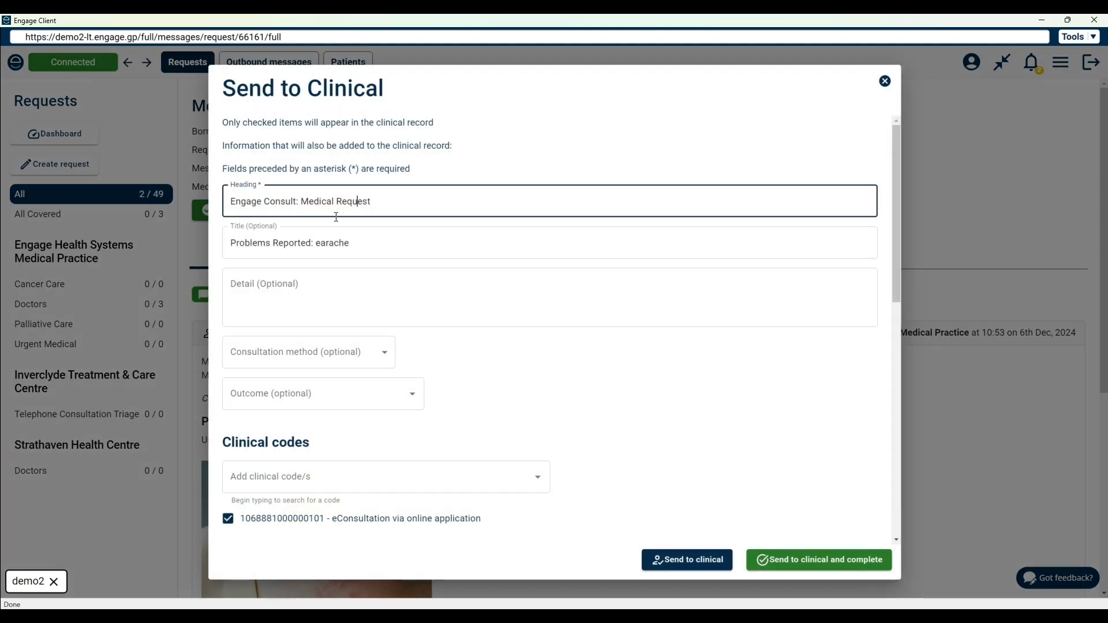
click(308, 241)
click(309, 282)
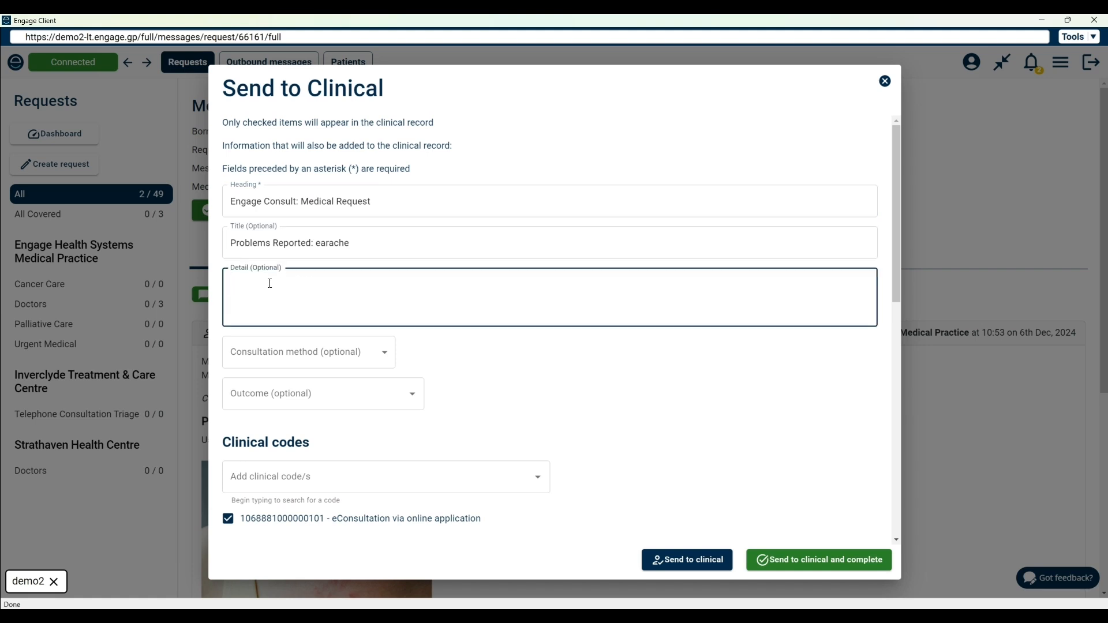
text(fdv)
Review the form's clinical code search, photos/files selection and the preview of the content going into the clinical record
drag(896, 241, 902, 312)
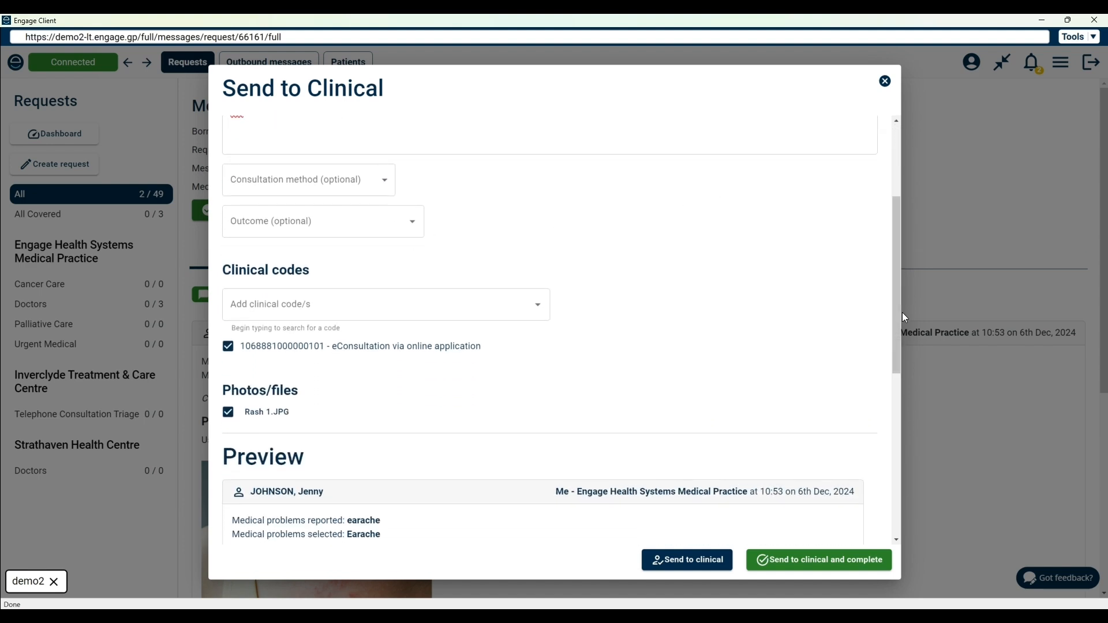
click(252, 309)
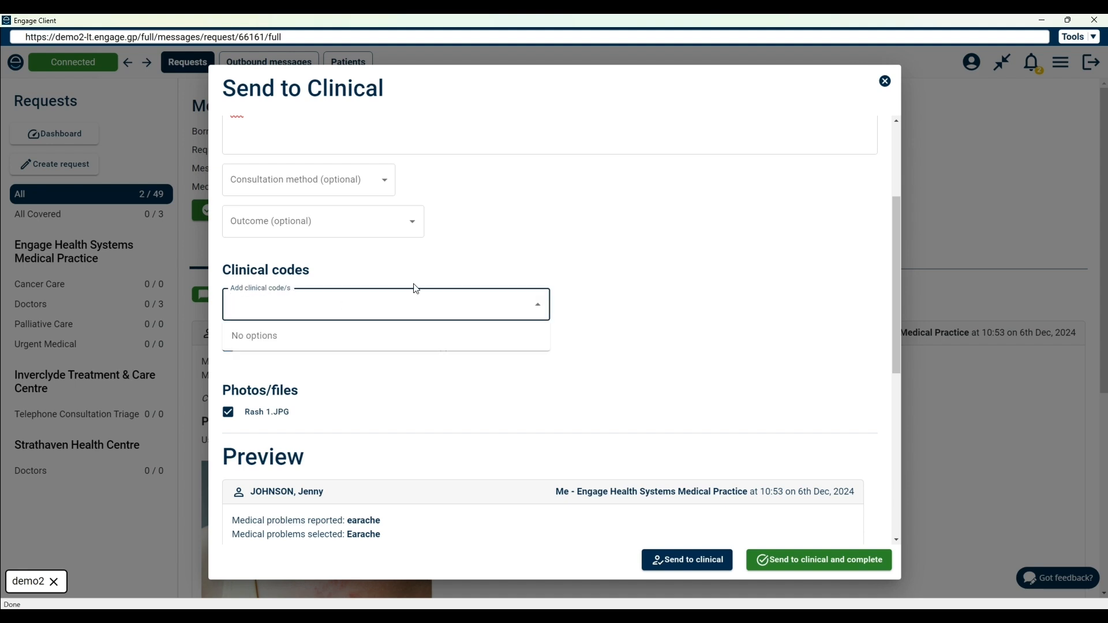
click(354, 262)
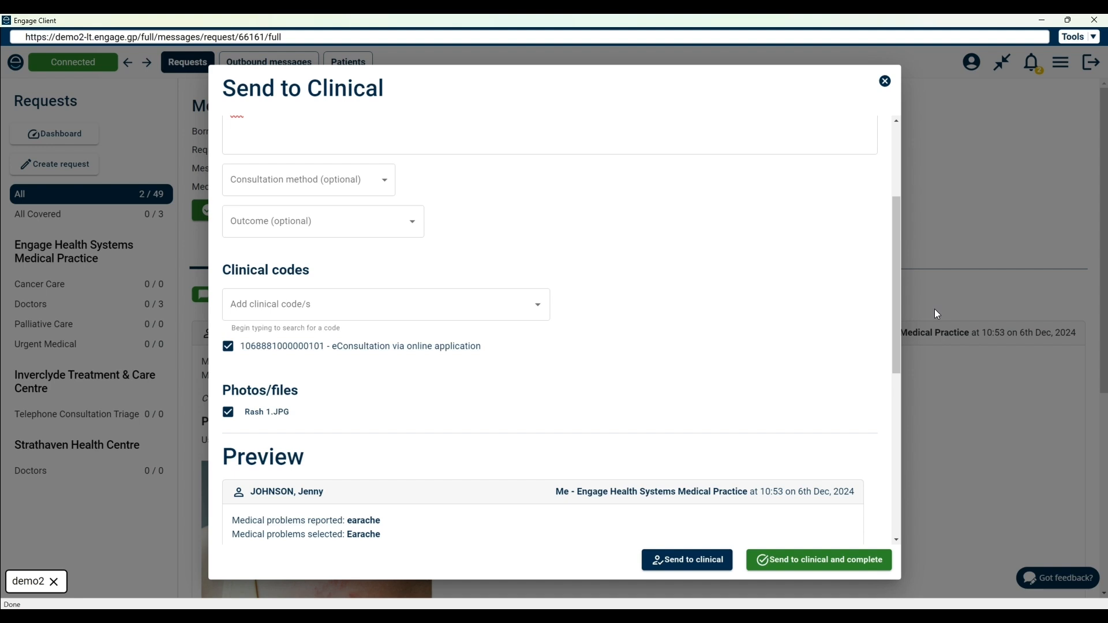
drag(899, 288, 902, 394)
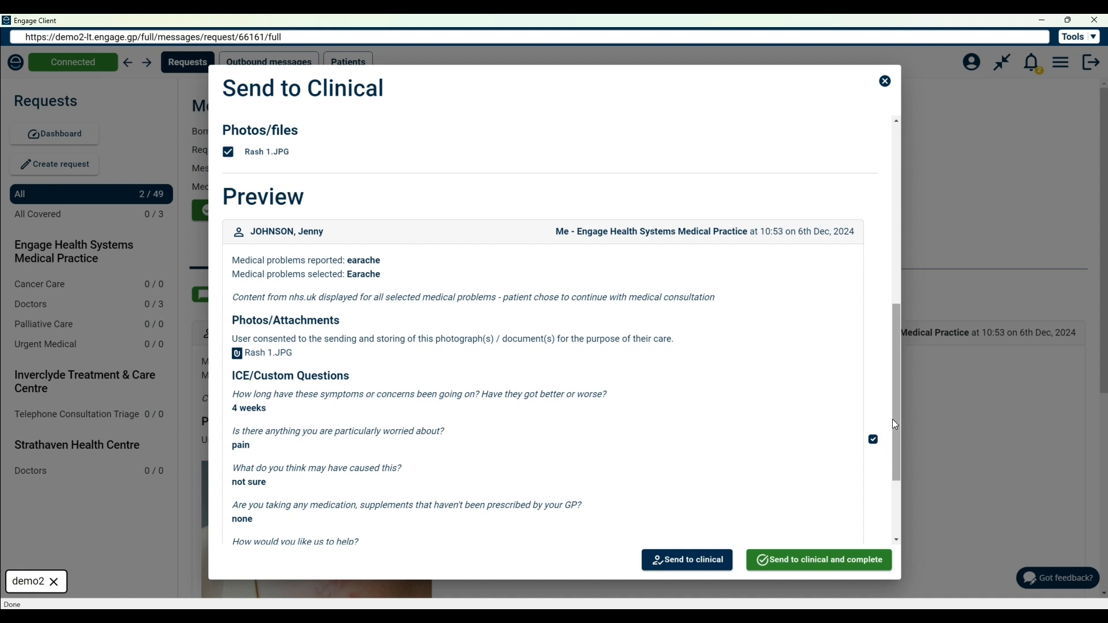
drag(893, 420, 893, 396)
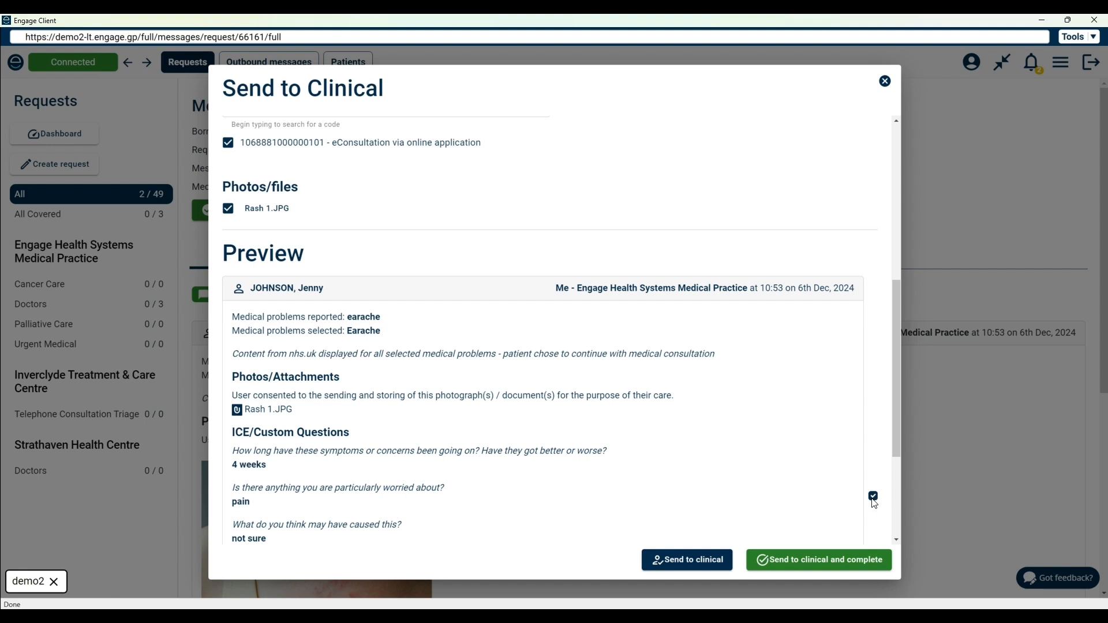
drag(895, 373, 896, 435)
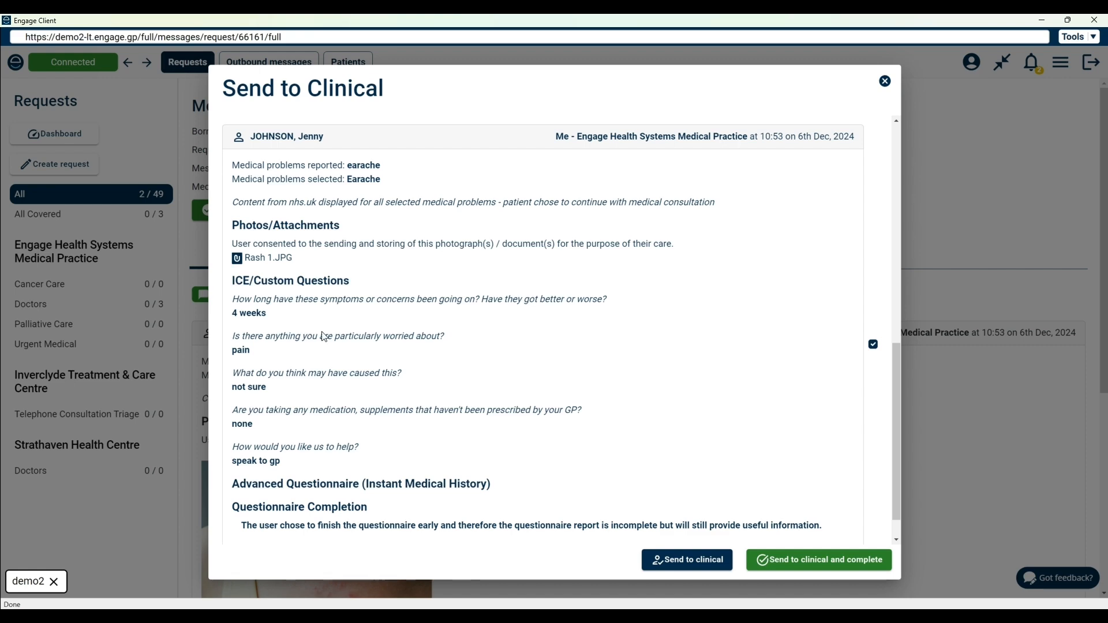
drag(898, 392, 888, 258)
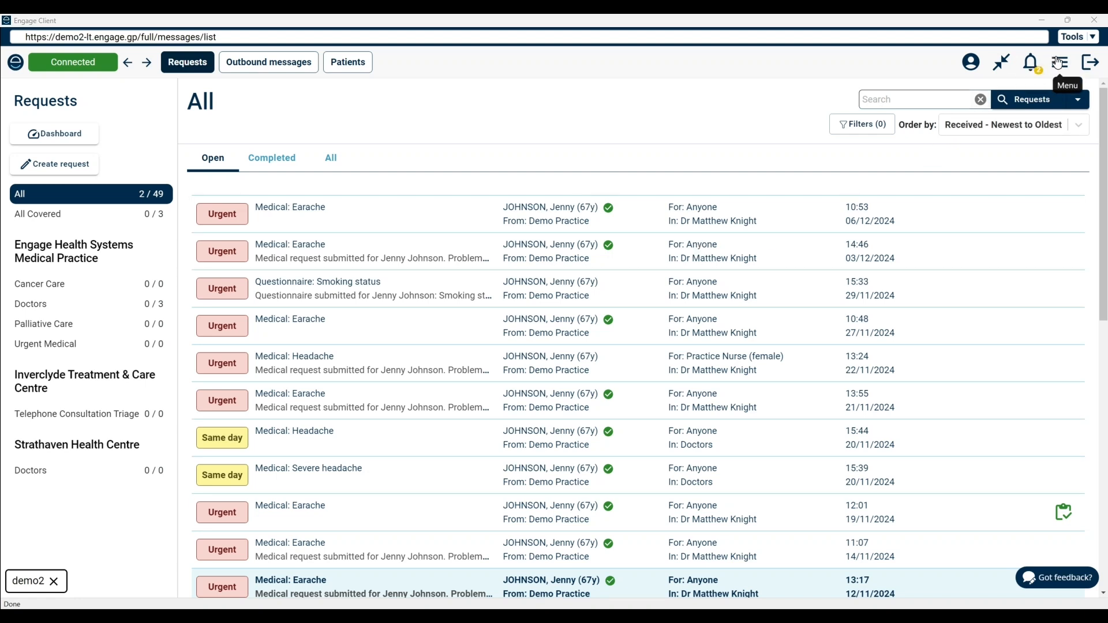
Look through the Care navigation rules in the management console and check what a new rule can be based on, adding none
click(1059, 64)
click(992, 155)
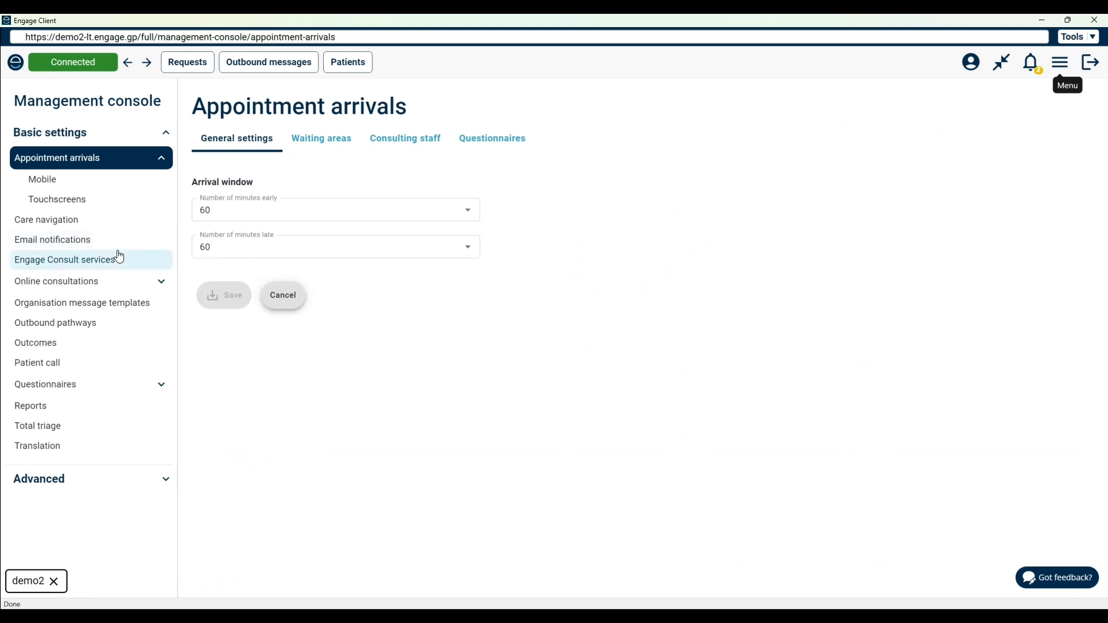
click(69, 220)
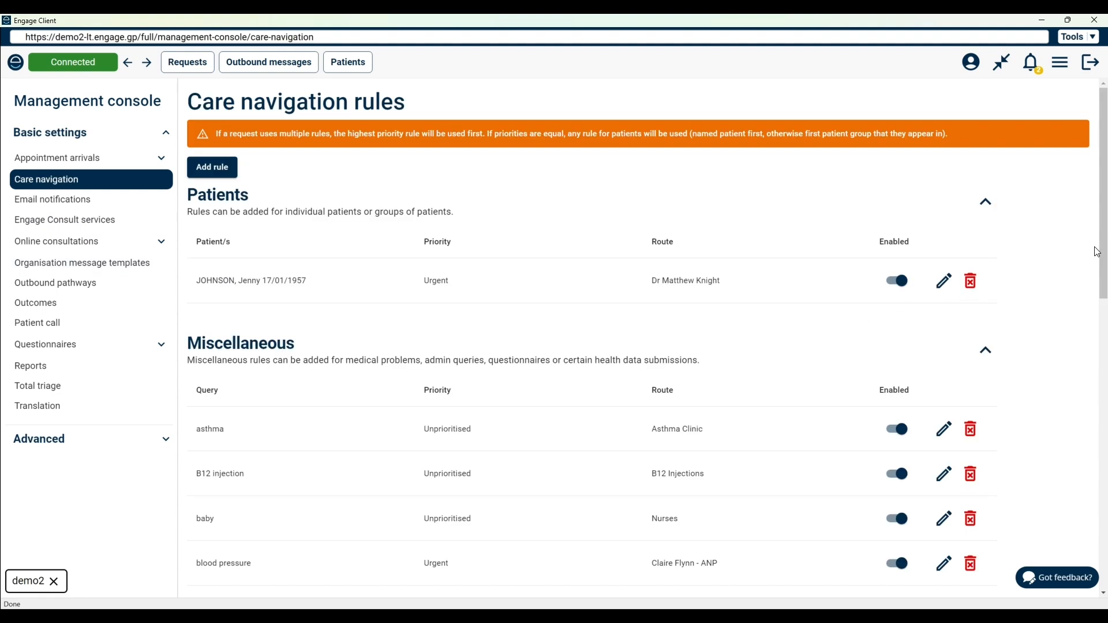
drag(1103, 252, 1103, 285)
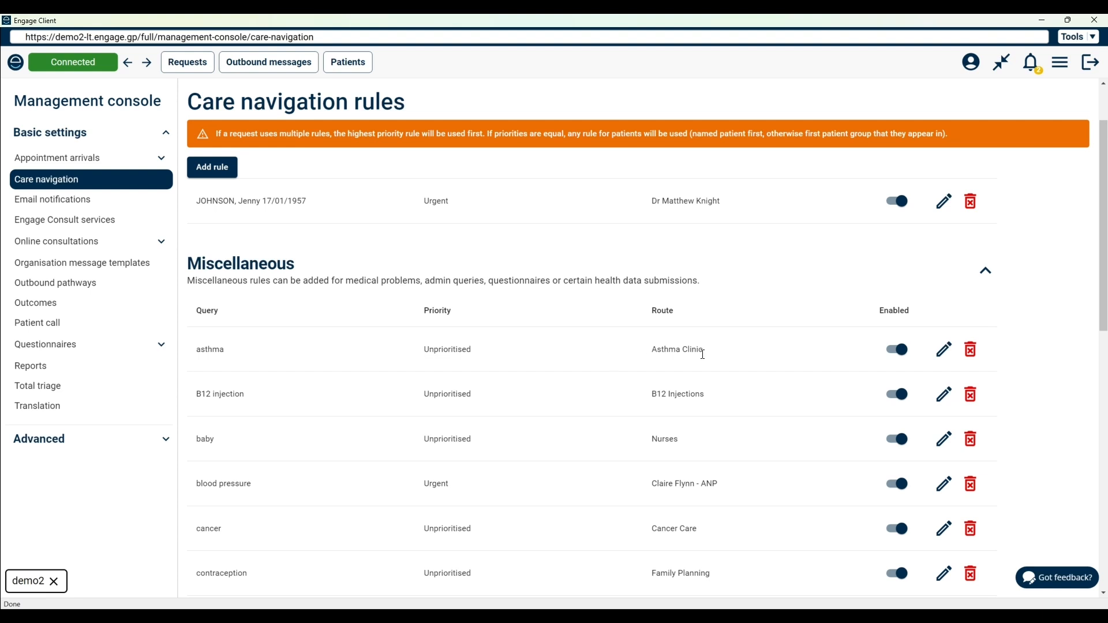
scroll(291, 475, down, 2)
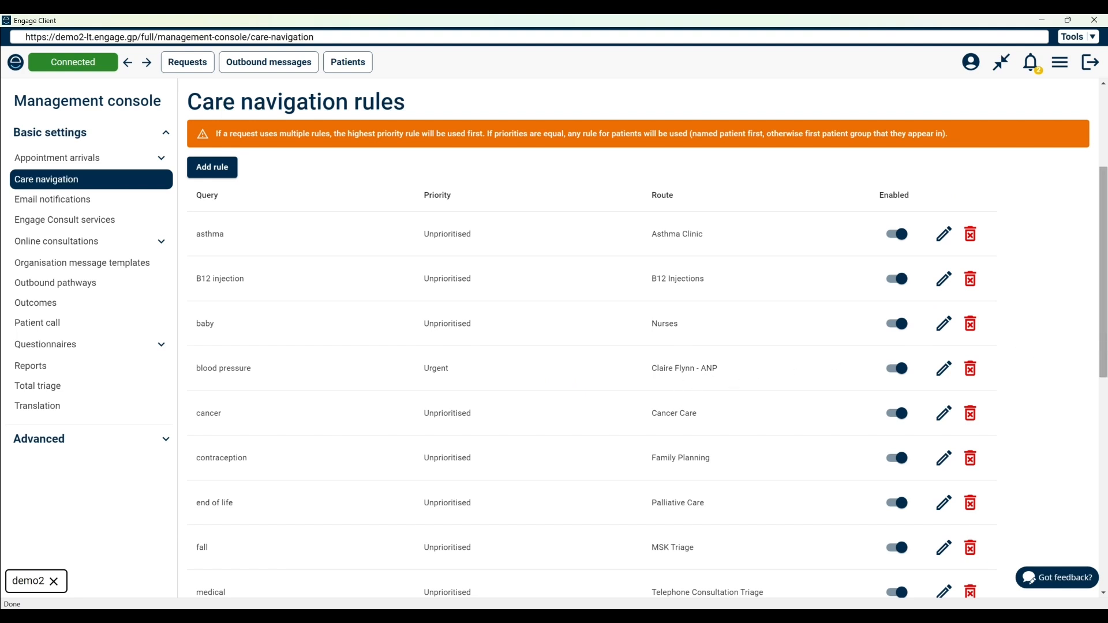
drag(1104, 308, 1103, 229)
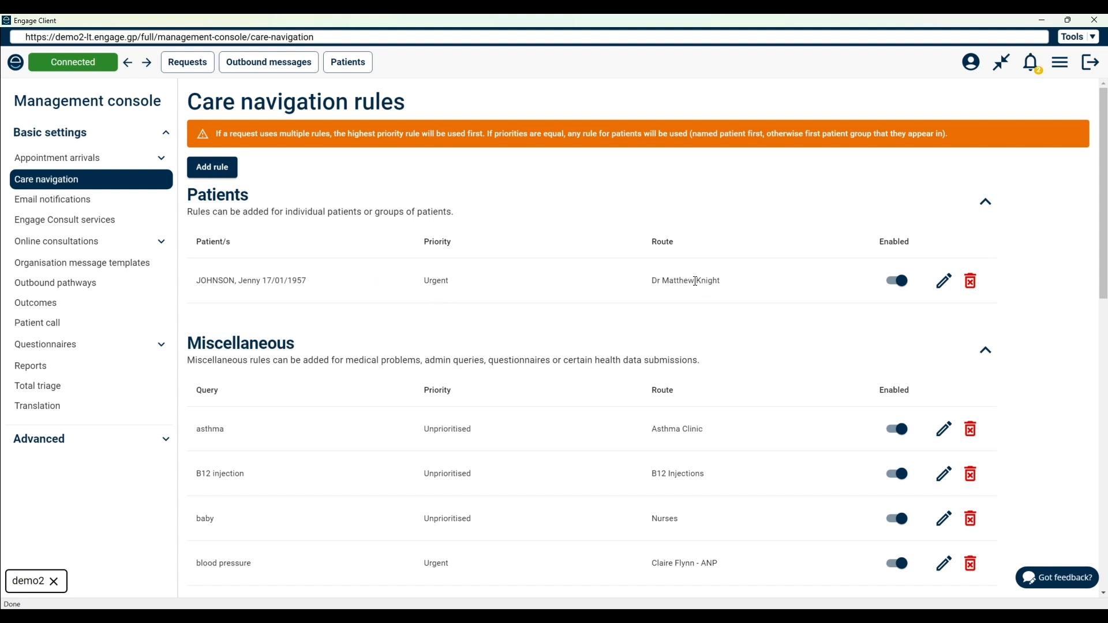
click(210, 171)
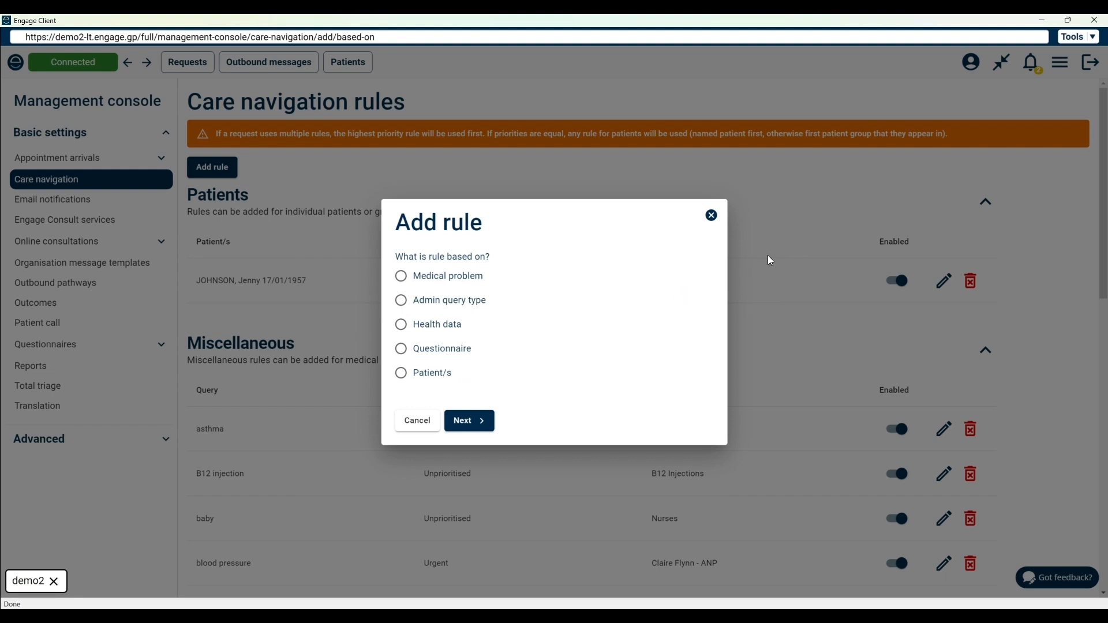
click(712, 216)
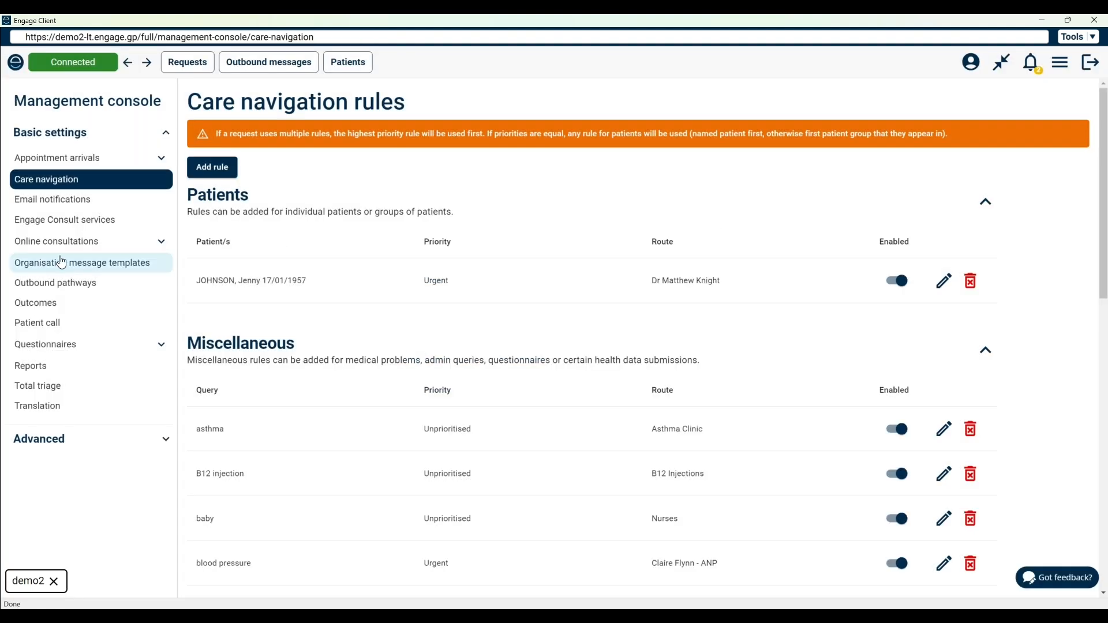
Review the online consultation settings: demand management for medical consultations and admin queries, confirmation messages, and patient & carer access
click(55, 241)
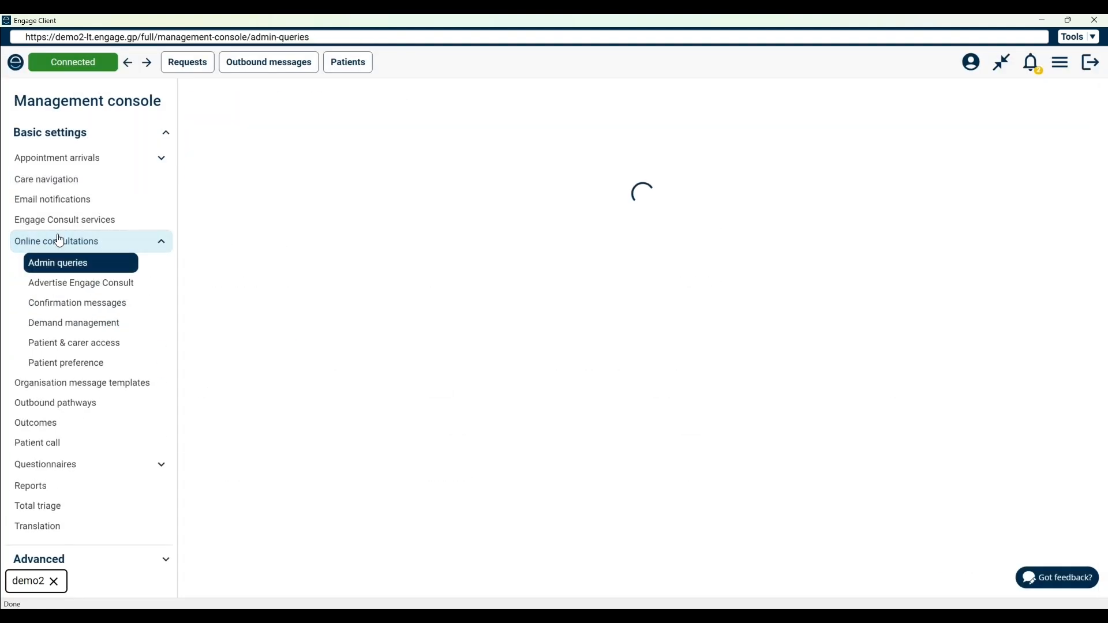
click(70, 328)
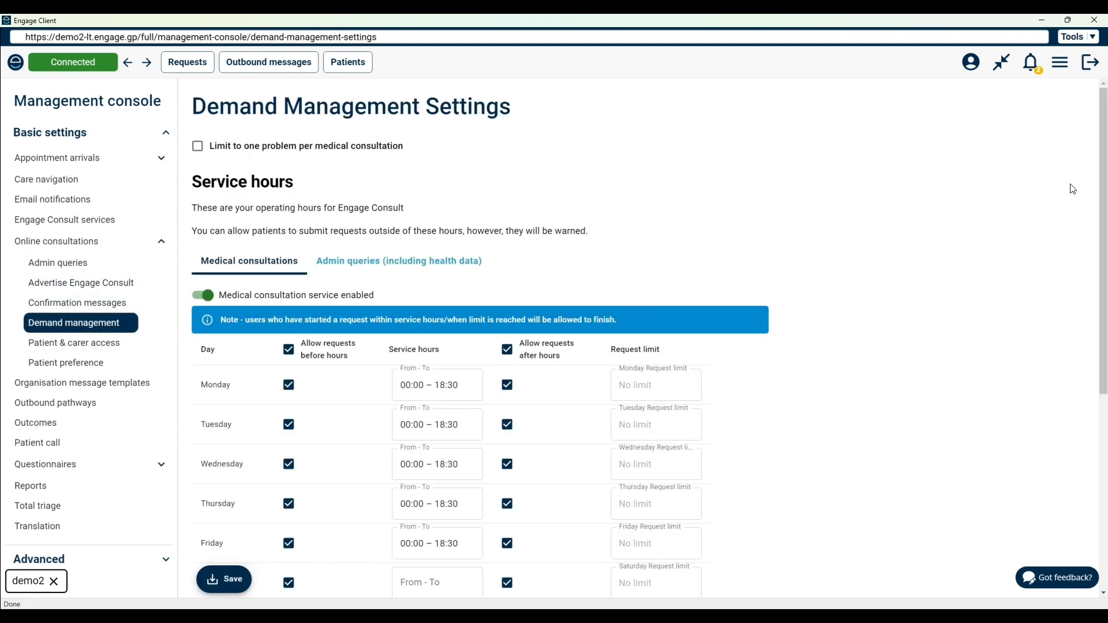
scroll(659, 274, down, 3)
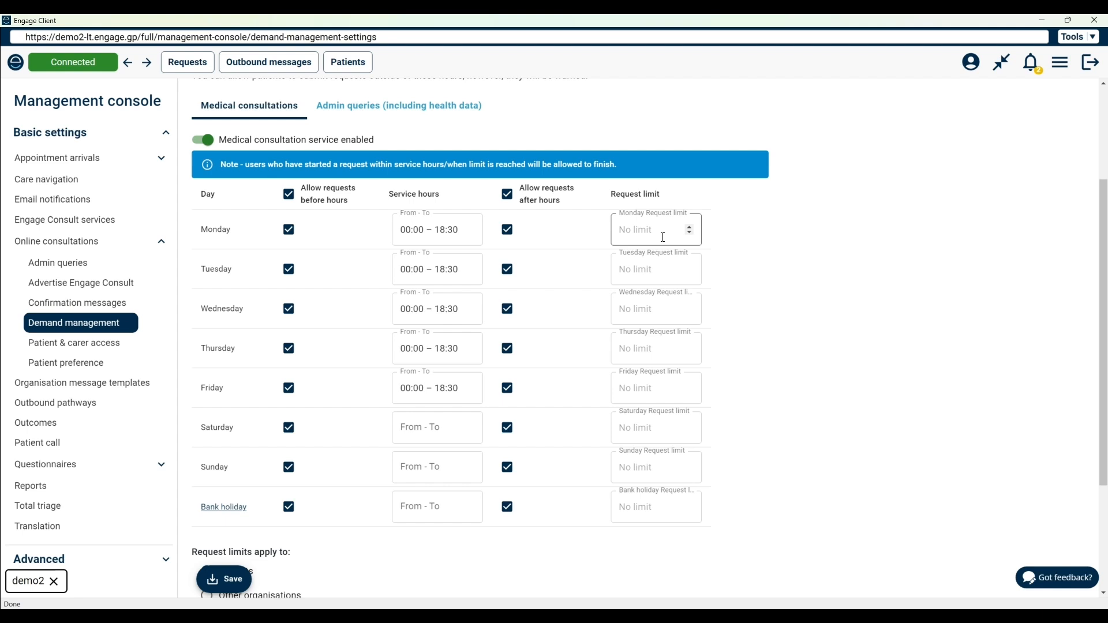
click(370, 111)
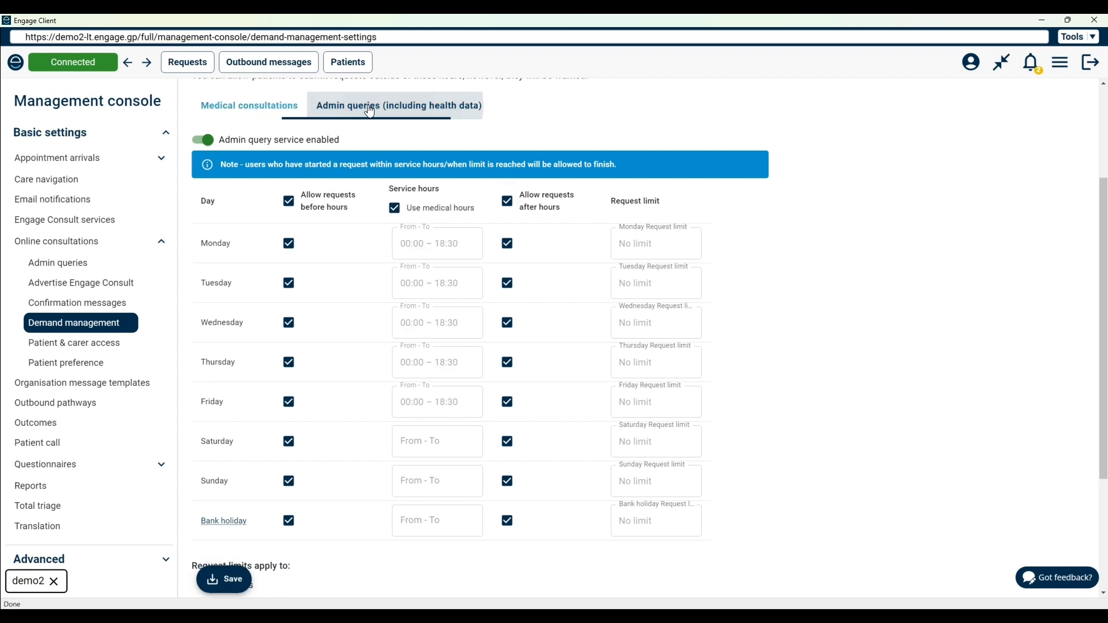
click(235, 110)
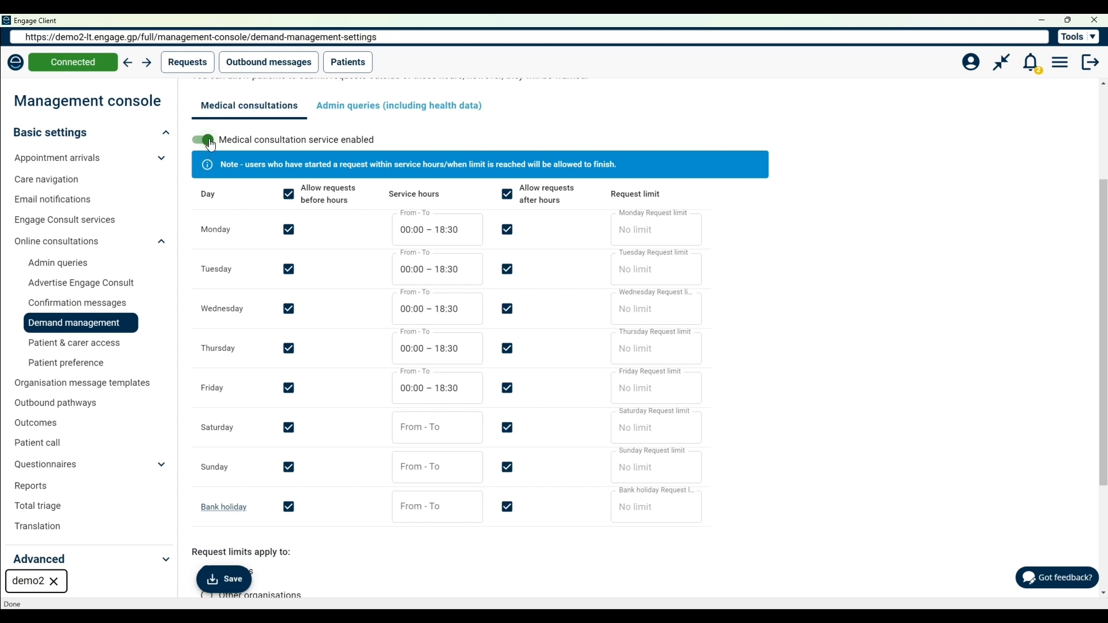
scroll(1100, 355, down, 3)
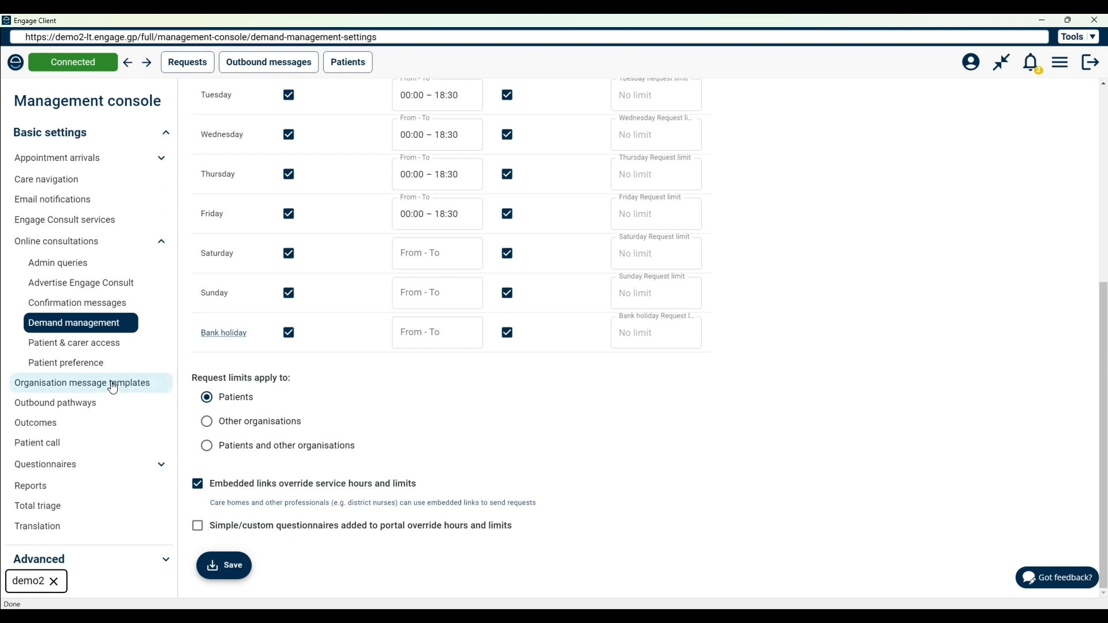
click(59, 306)
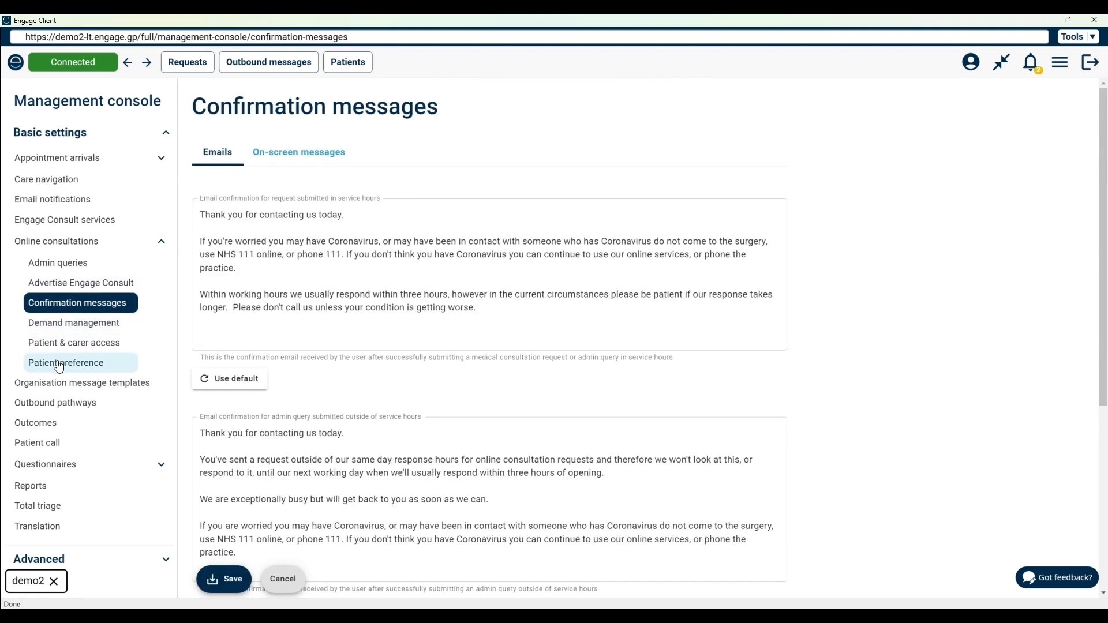
click(60, 342)
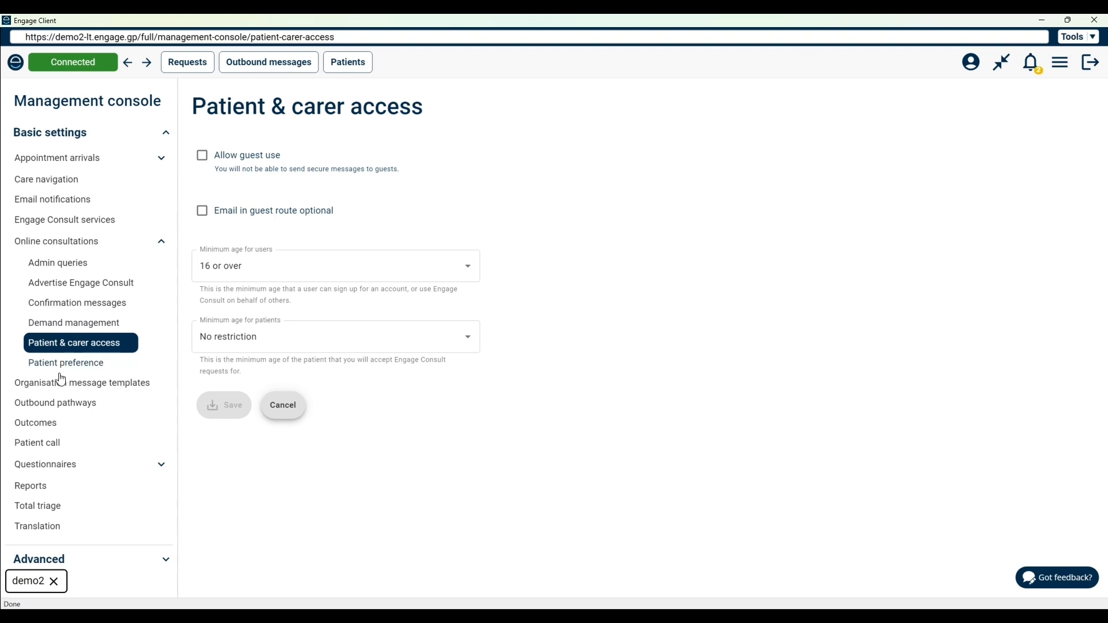
Look through the ICE/custom questions, view the symptom-duration question's edit page, and open the Build your own questionnaires page
click(55, 471)
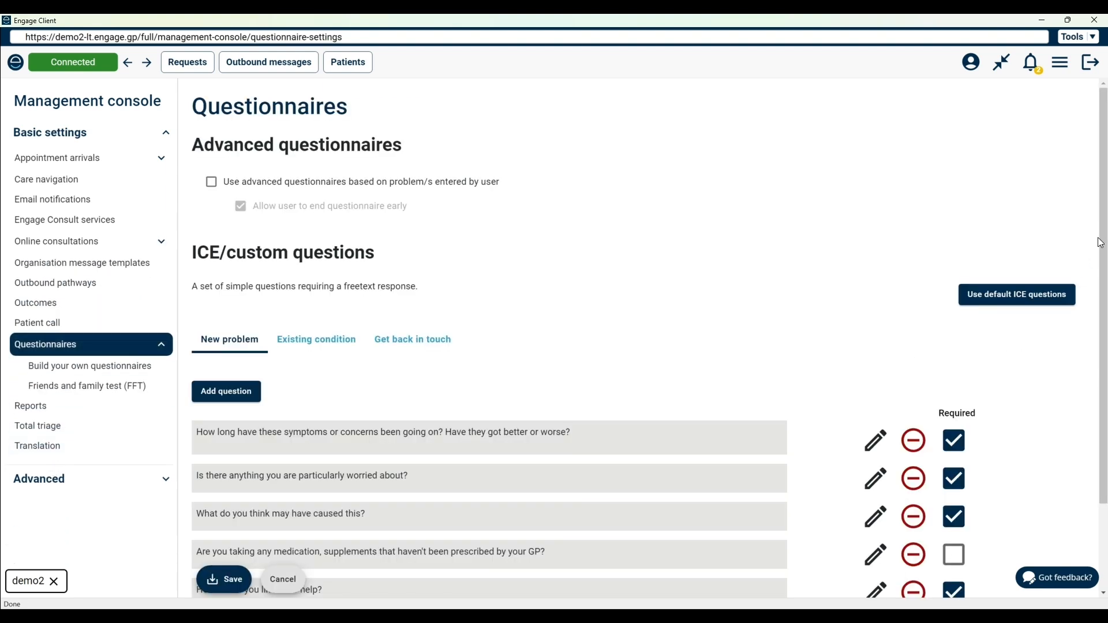
drag(1101, 232, 1102, 316)
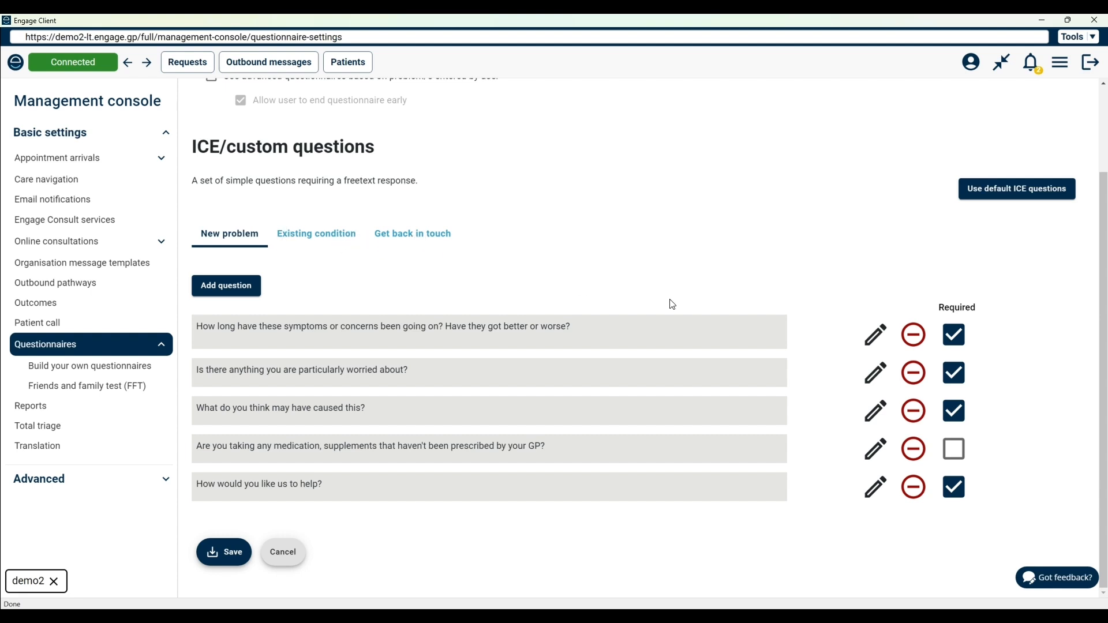
click(882, 346)
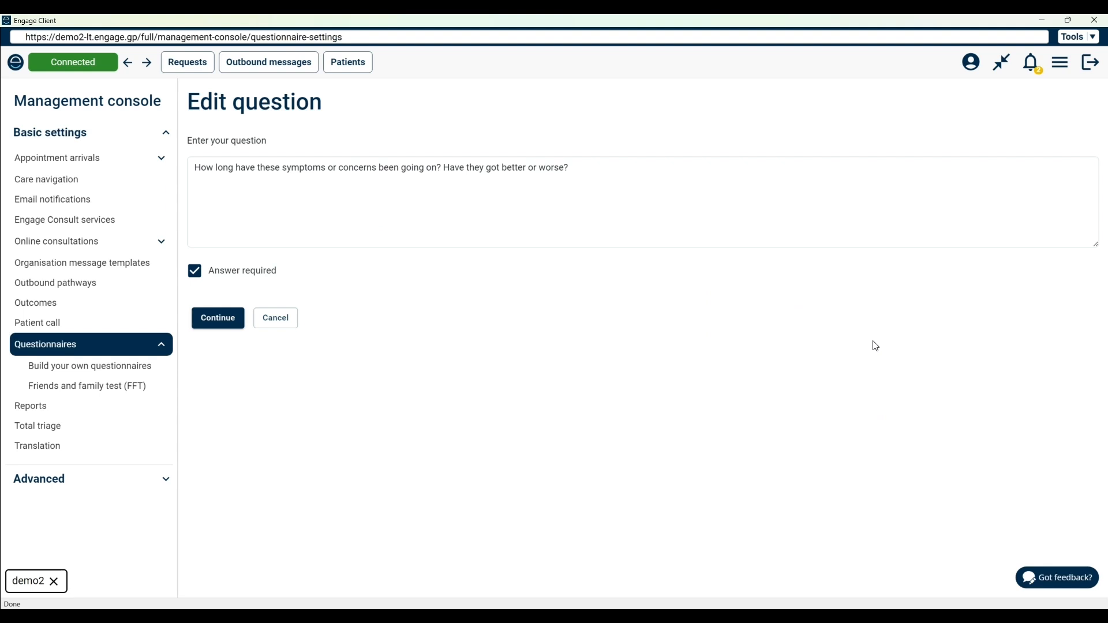
drag(587, 171, 195, 169)
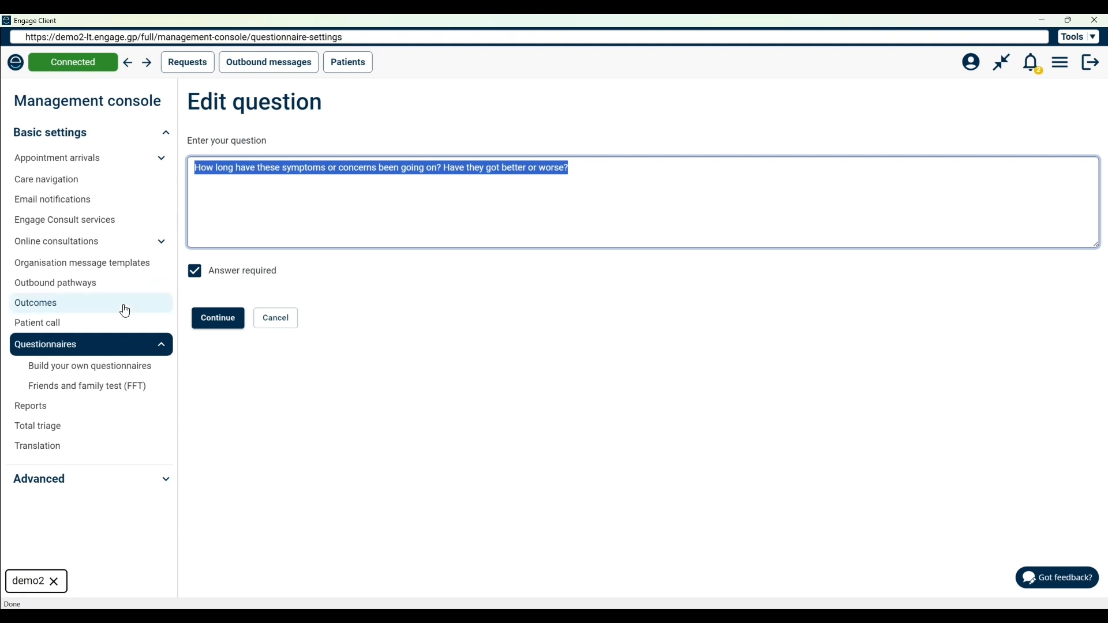
click(95, 350)
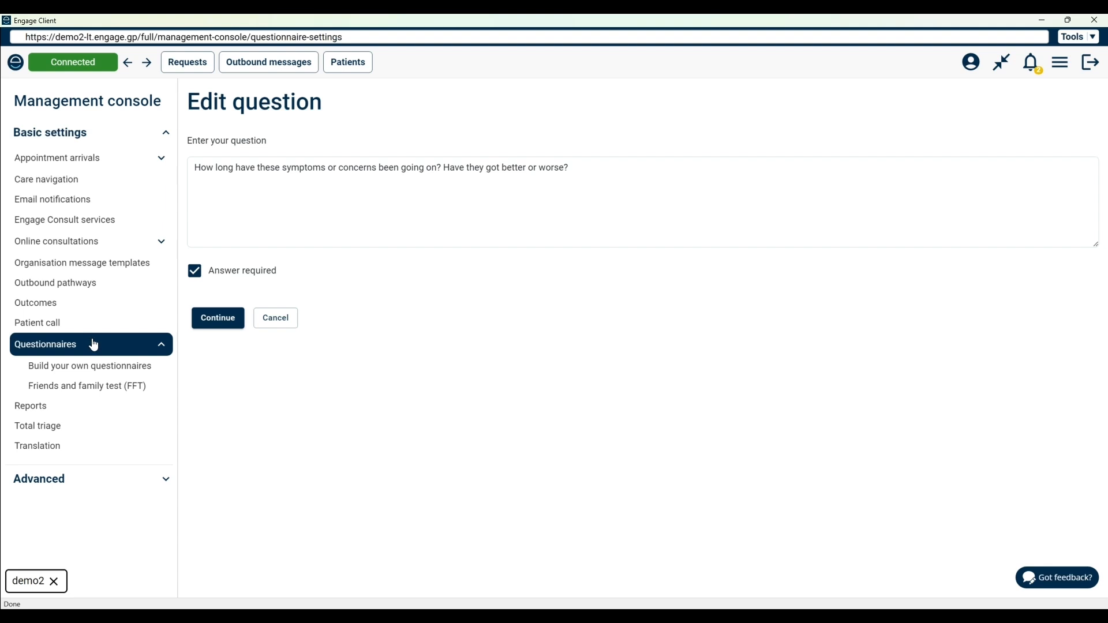
click(85, 371)
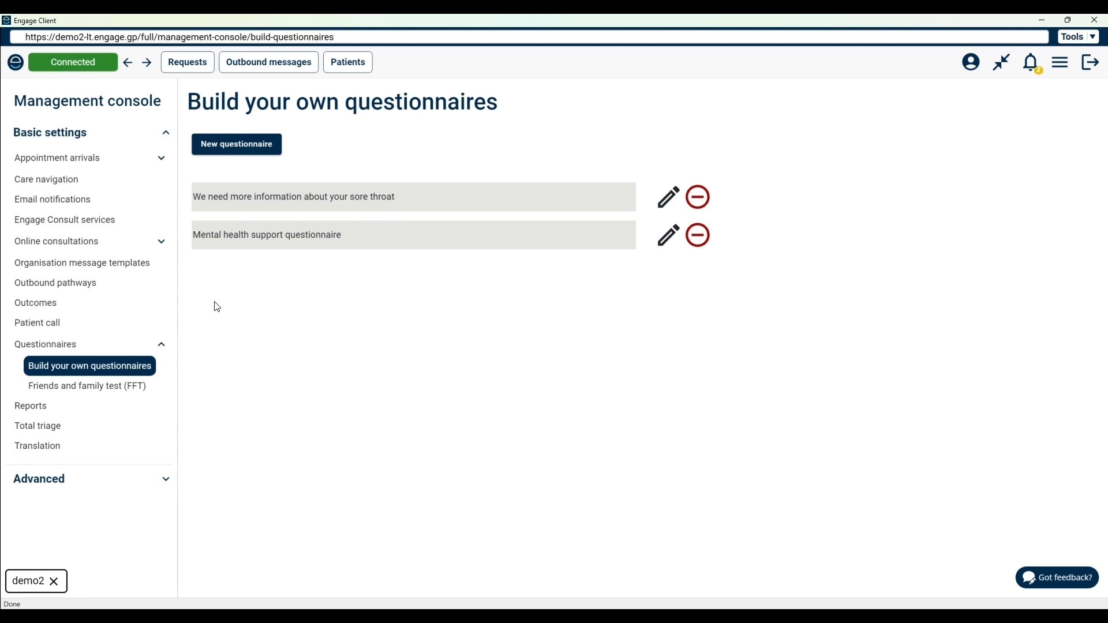
View the Total triage and Translation settings
click(61, 427)
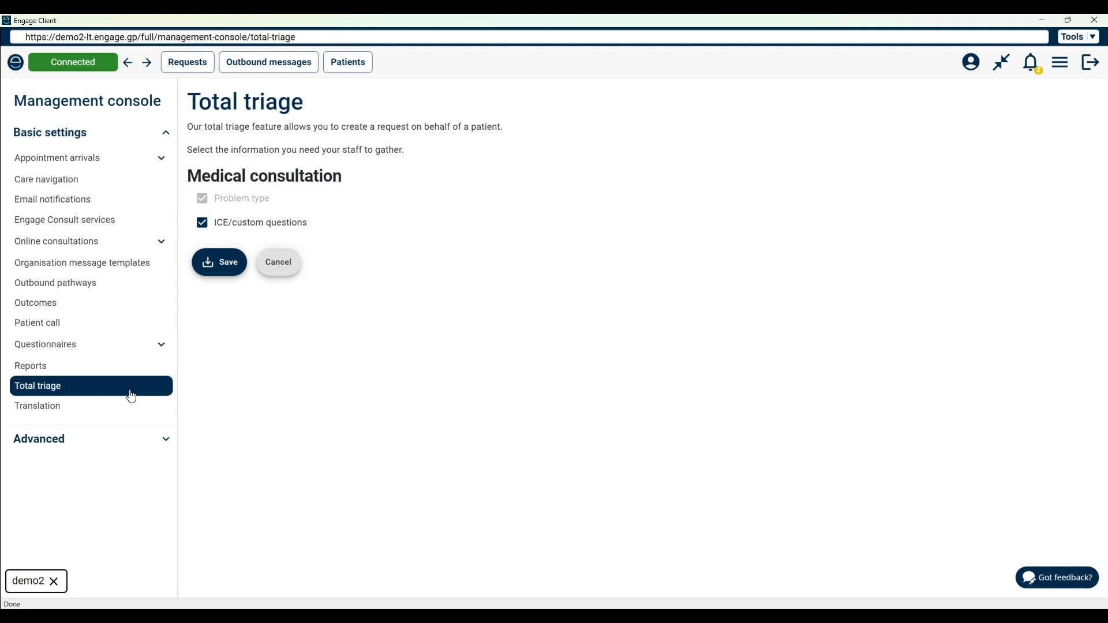
click(98, 410)
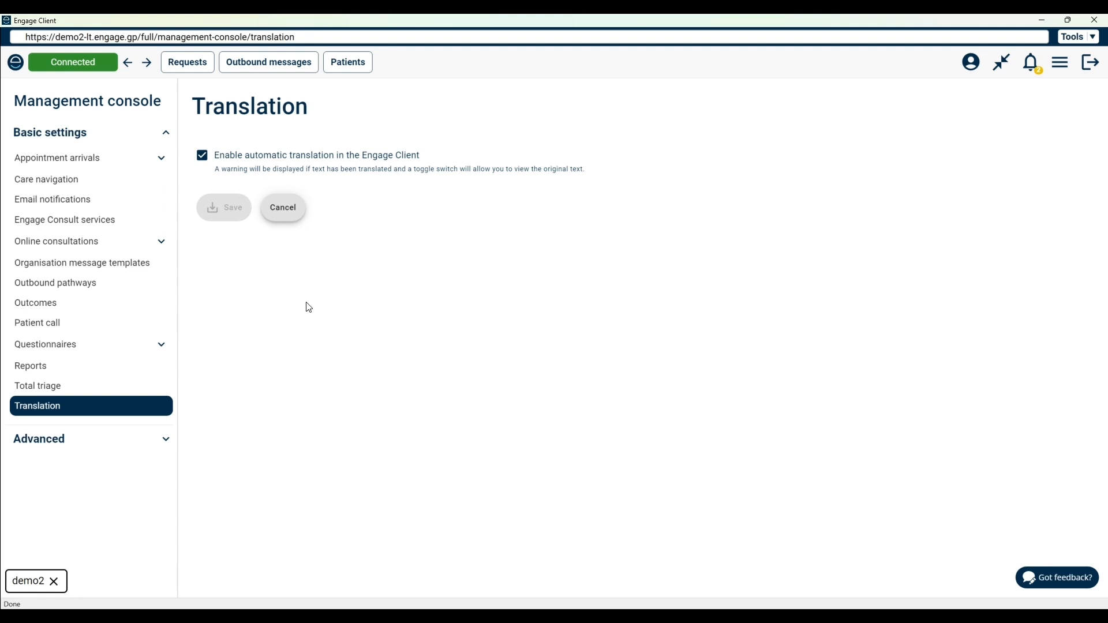
Show the list of groups in the management console's advanced settings
click(164, 443)
scroll(173, 426, down, 1)
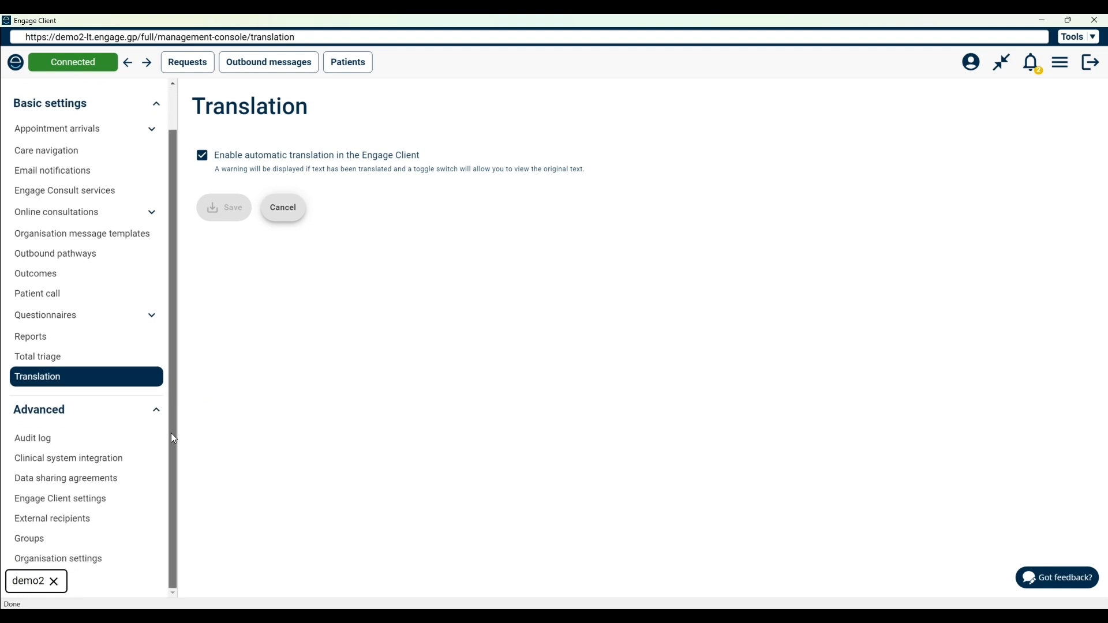
click(32, 544)
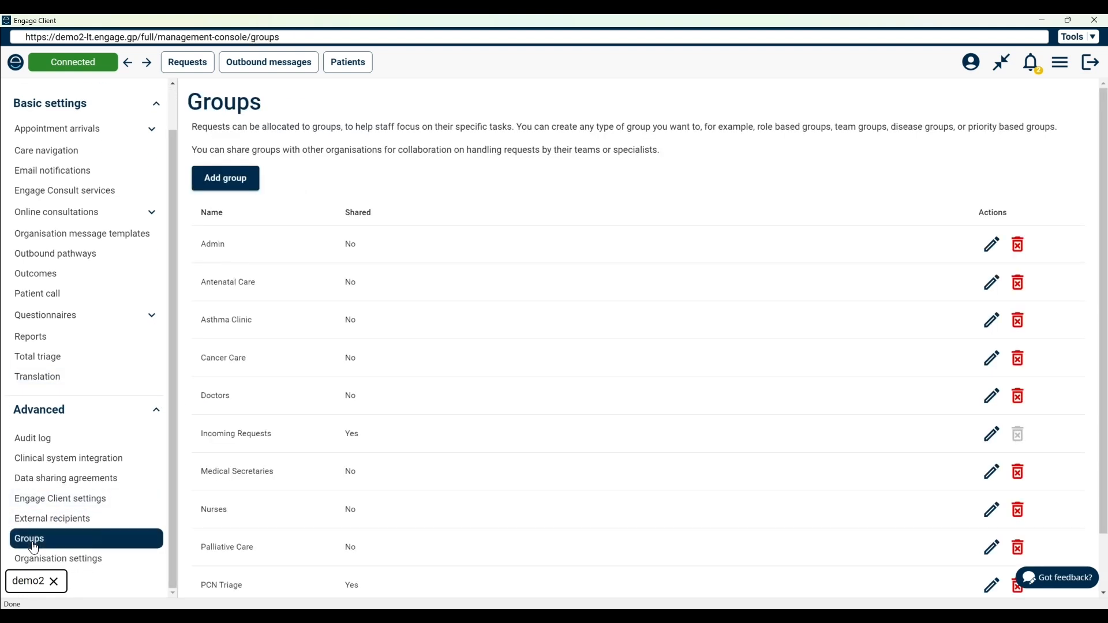